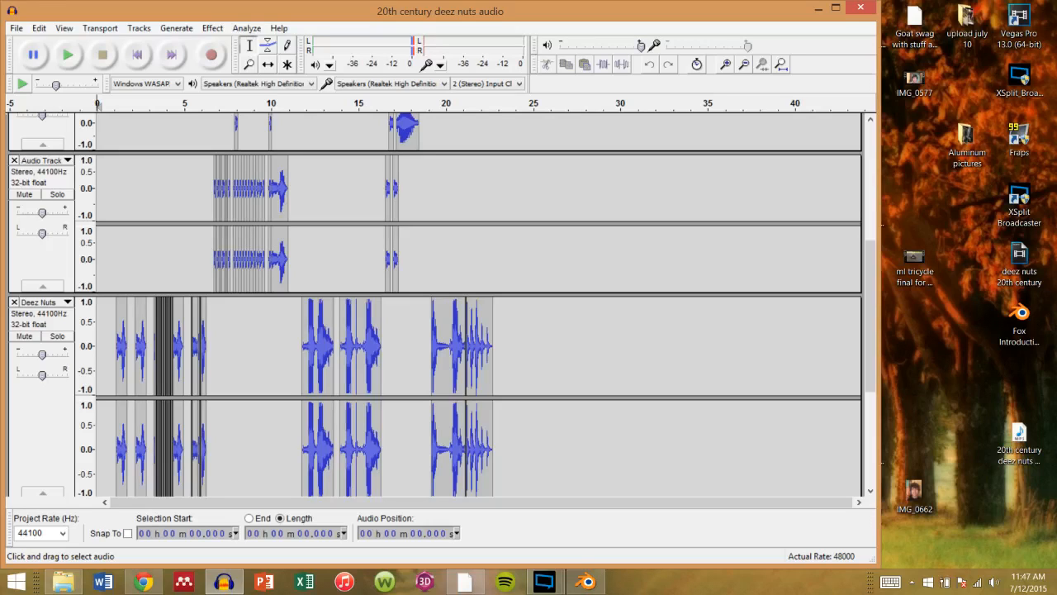
{"action": "left_click_drag", "start_coordinate": [874, 345], "coordinate": [886, 211]}
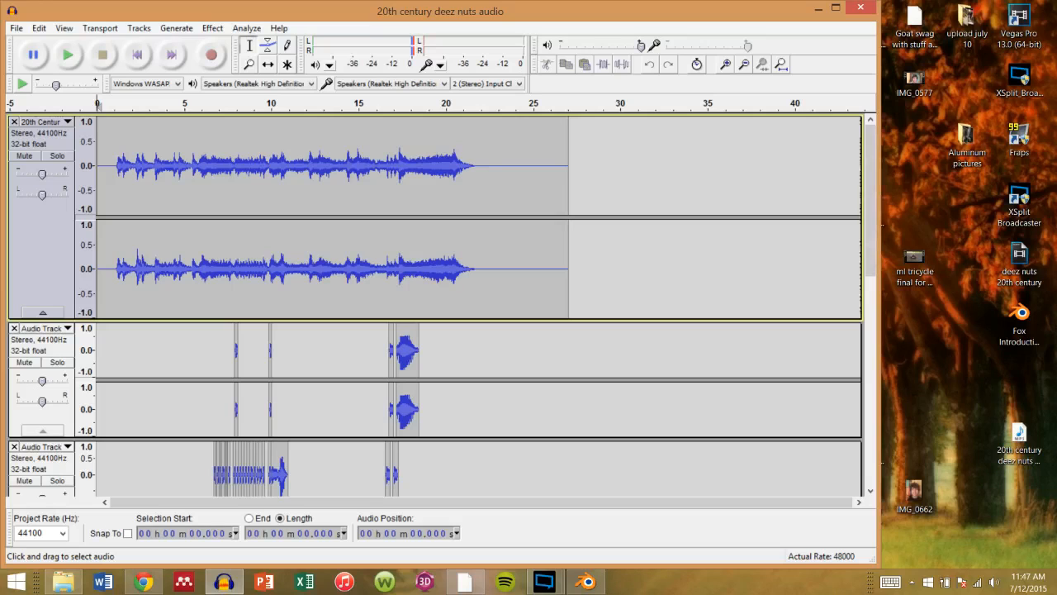
{"action": "left_click", "coordinate": [143, 582]}
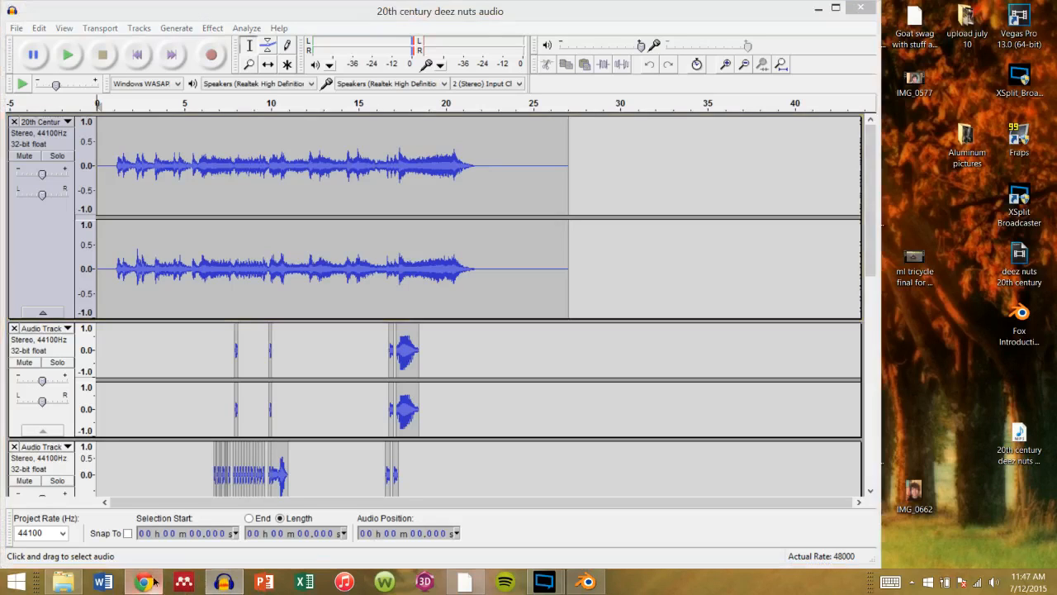
{"action": "left_click", "coordinate": [224, 8]}
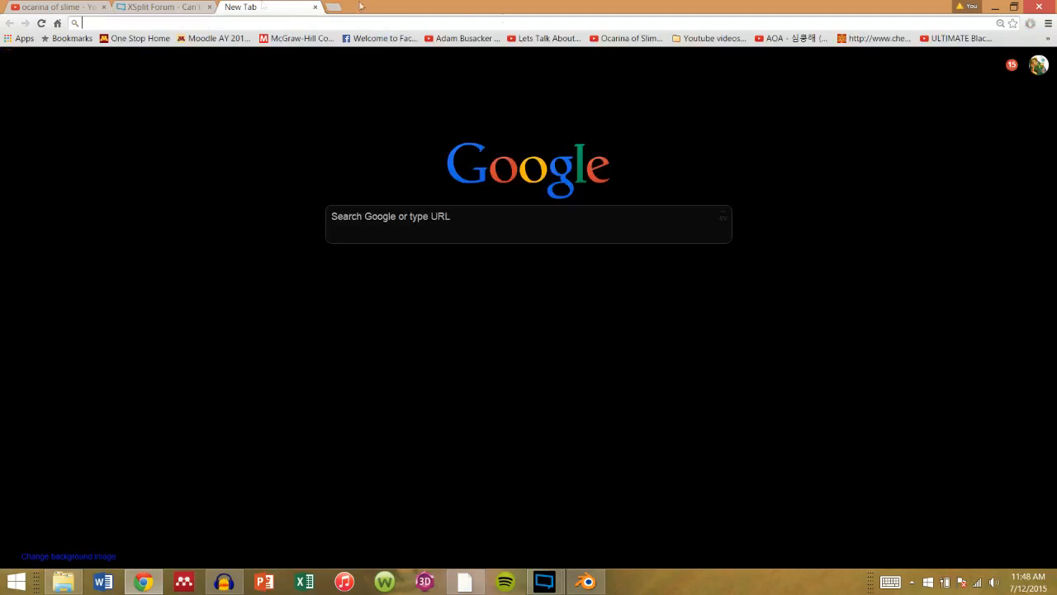
{"action": "left_click", "coordinate": [1002, 6]}
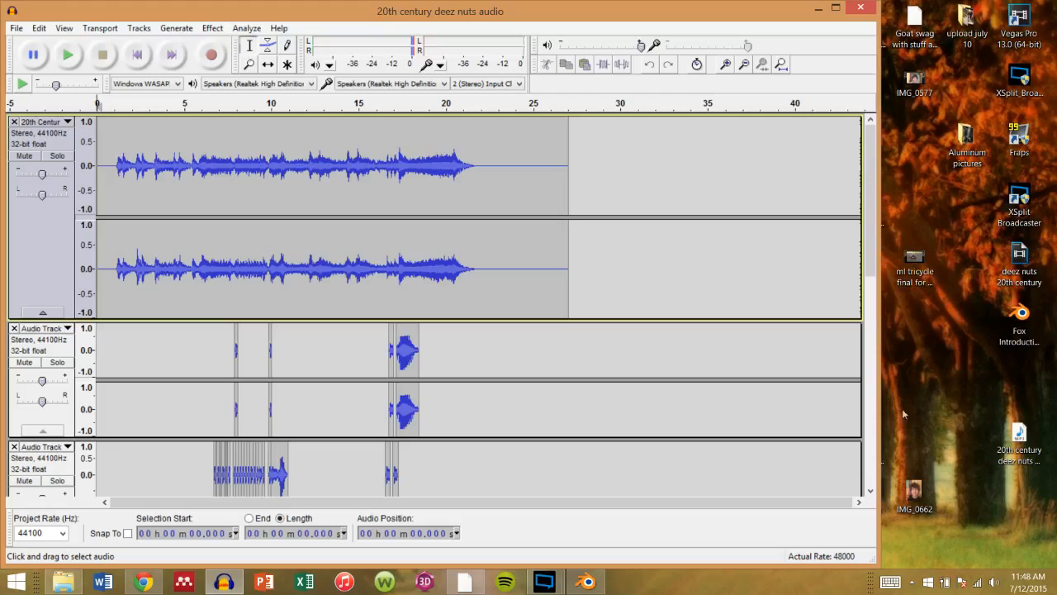
Solo the 20th Century track, play a short stretch from about 0.8 seconds, stop, and turn its solo off
{"action": "left_click", "coordinate": [112, 169]}
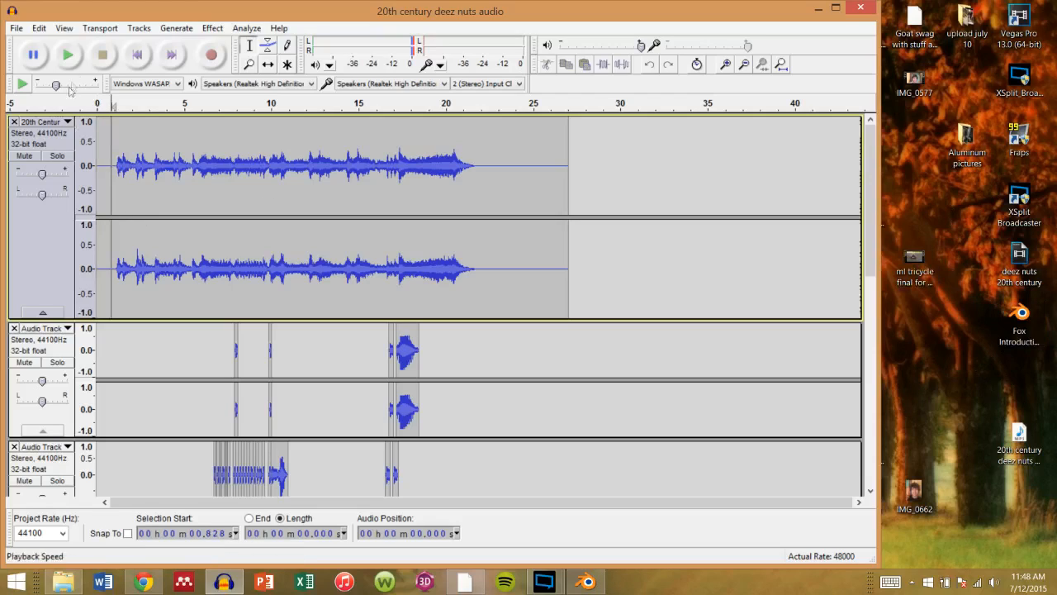
{"action": "left_click", "coordinate": [57, 155]}
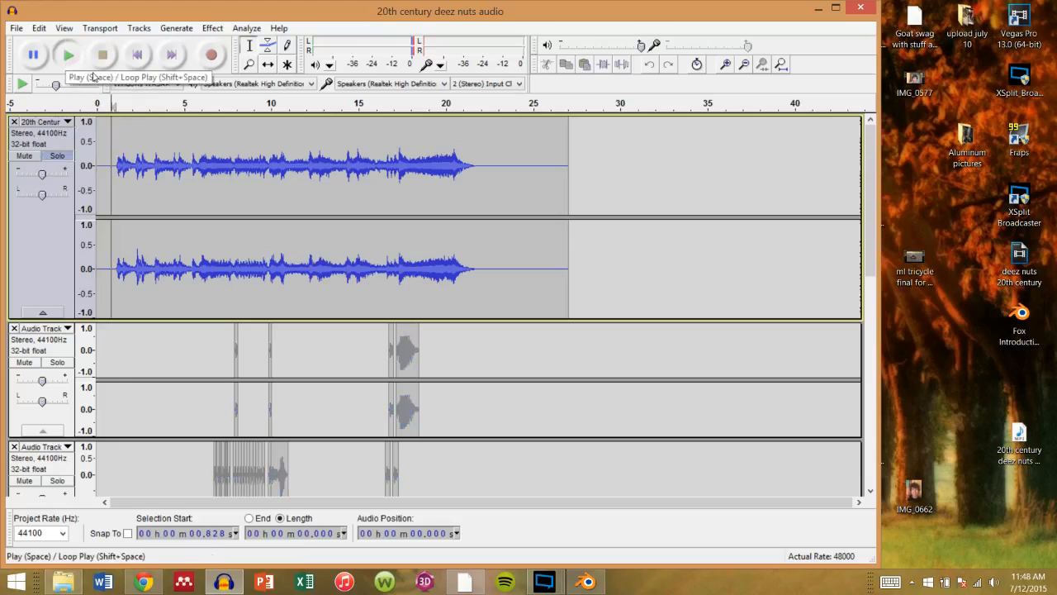
{"action": "left_click", "coordinate": [68, 54]}
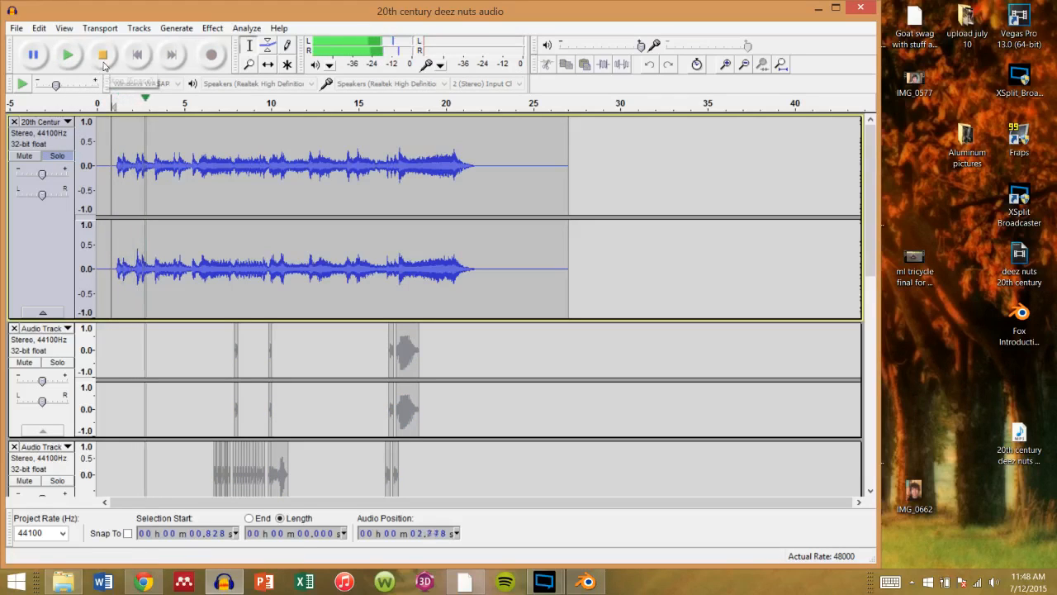
{"action": "left_click", "coordinate": [104, 61]}
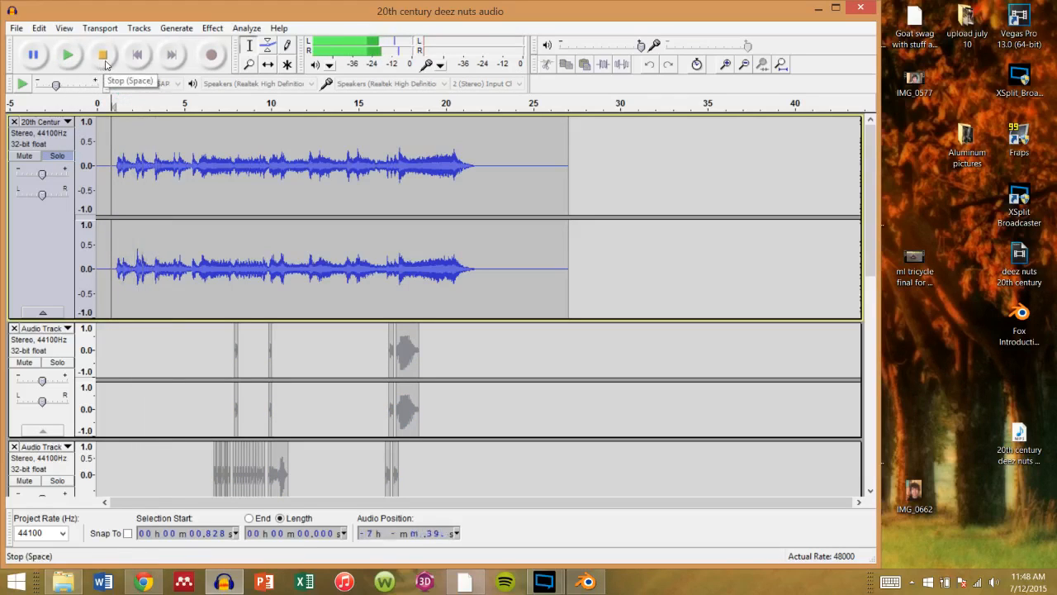
{"action": "left_click", "coordinate": [64, 158]}
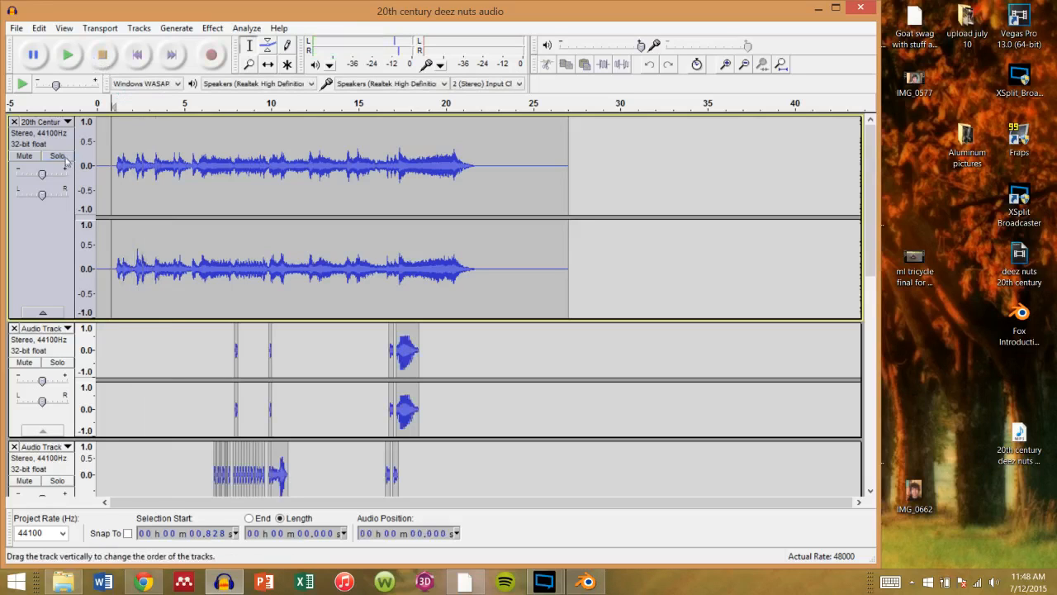
Unmute and solo the lowest Deez Nuts track, preview it from about 1.2 seconds, and turn its solo off
{"action": "left_click_drag", "start_coordinate": [871, 195], "coordinate": [869, 428]}
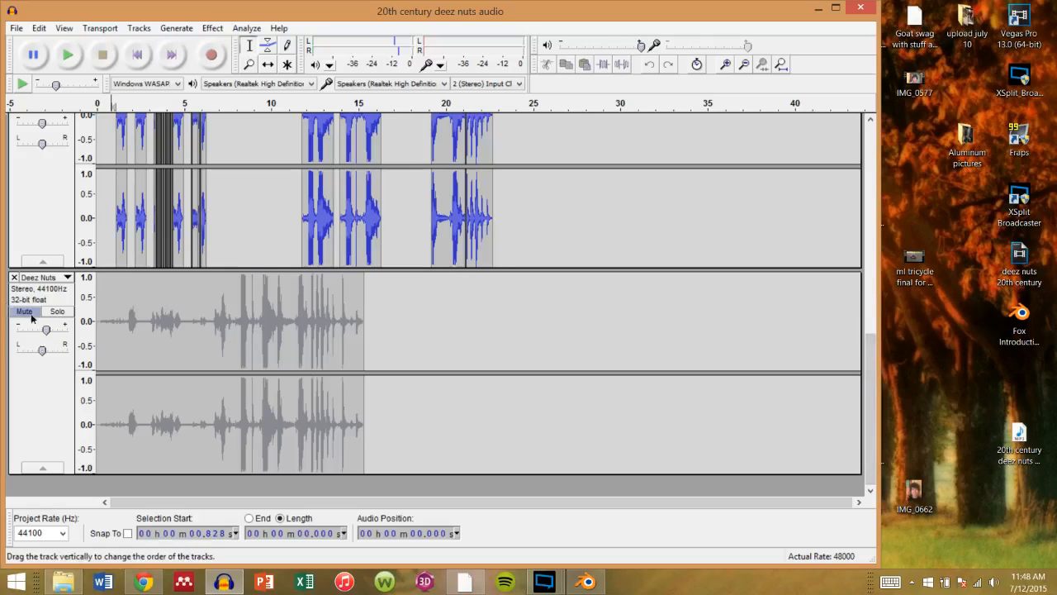
{"action": "left_click", "coordinate": [57, 312]}
{"action": "left_click", "coordinate": [117, 346]}
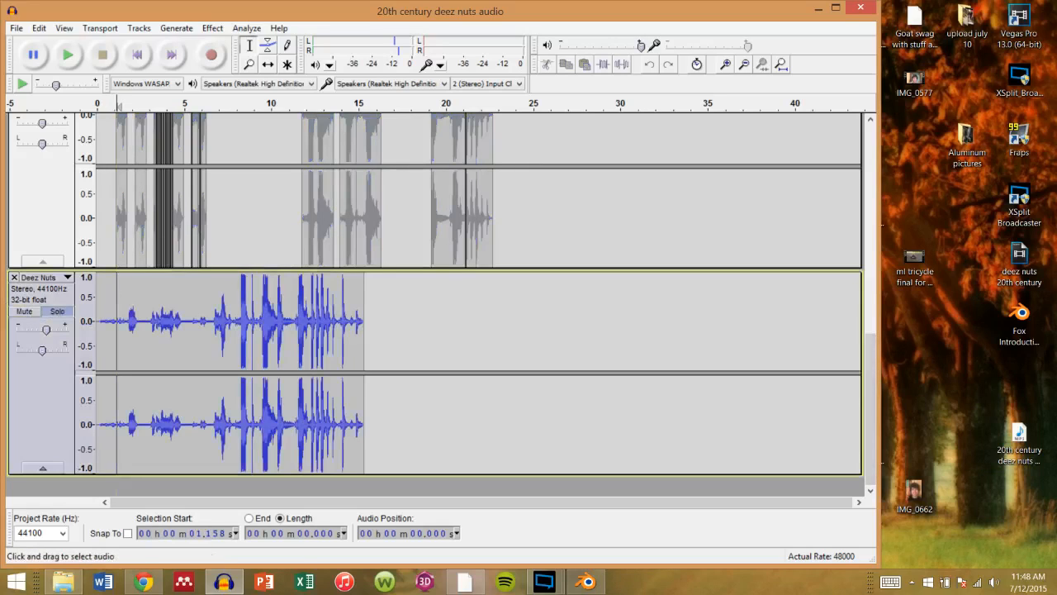
{"action": "left_click", "coordinate": [76, 57]}
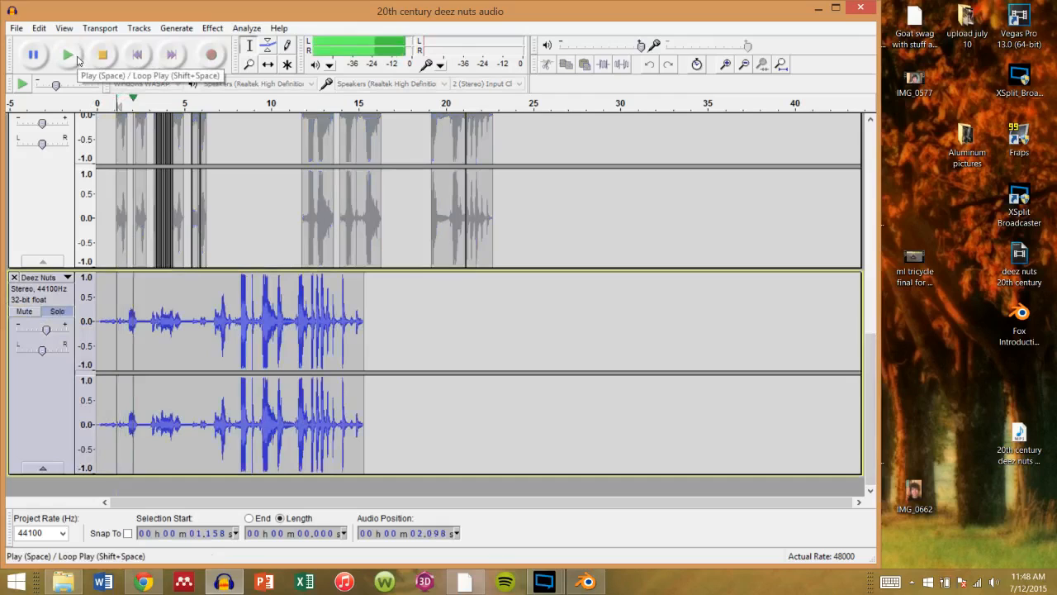
{"action": "left_click", "coordinate": [104, 56]}
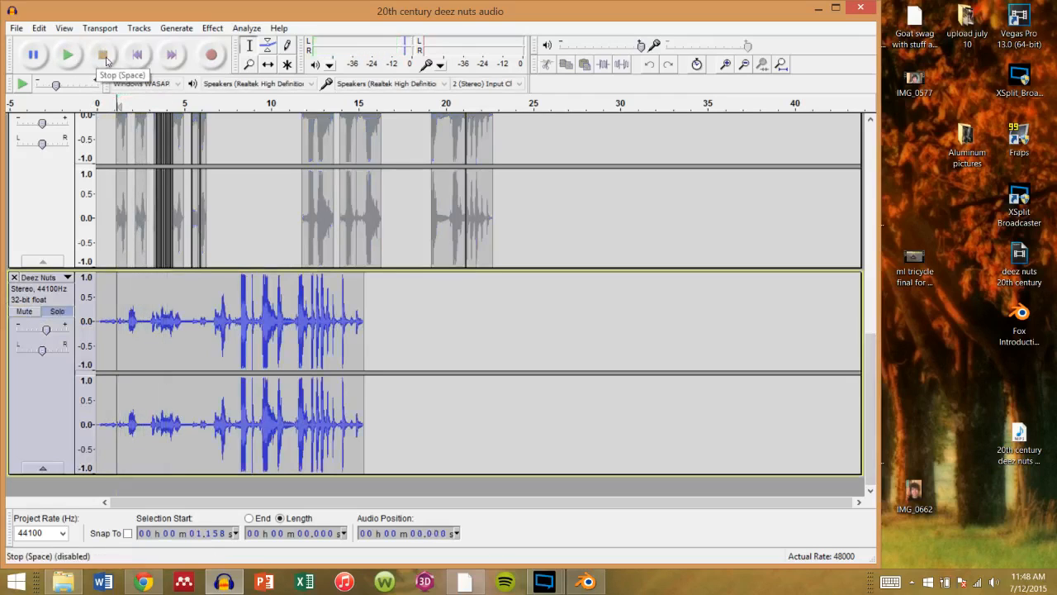
{"action": "left_click", "coordinate": [66, 313]}
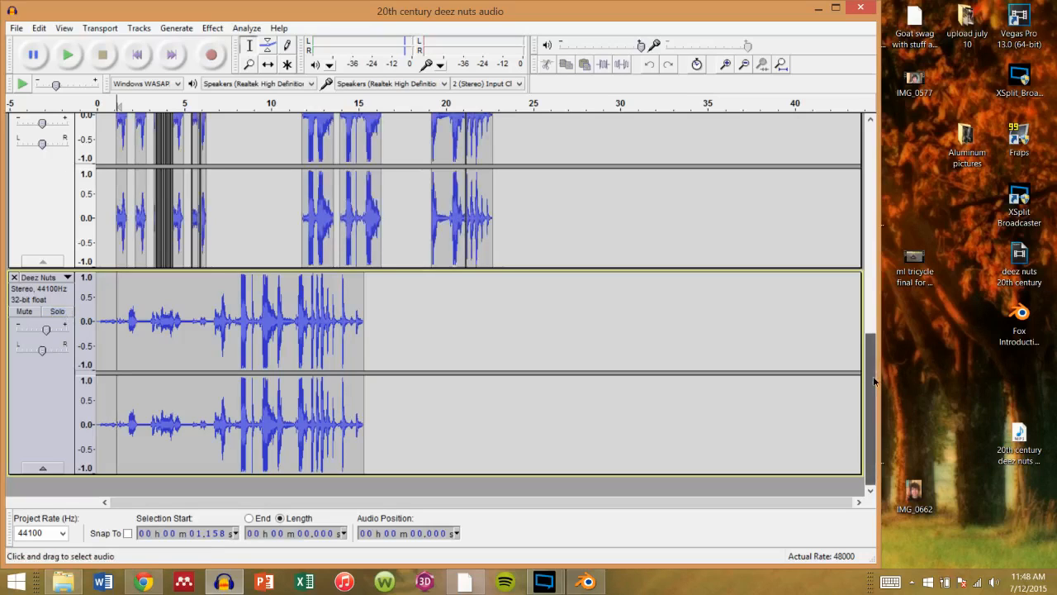
Move the lowest Deez Nuts track up three places so it sits directly below the 20th Century track
{"action": "left_click", "coordinate": [68, 278]}
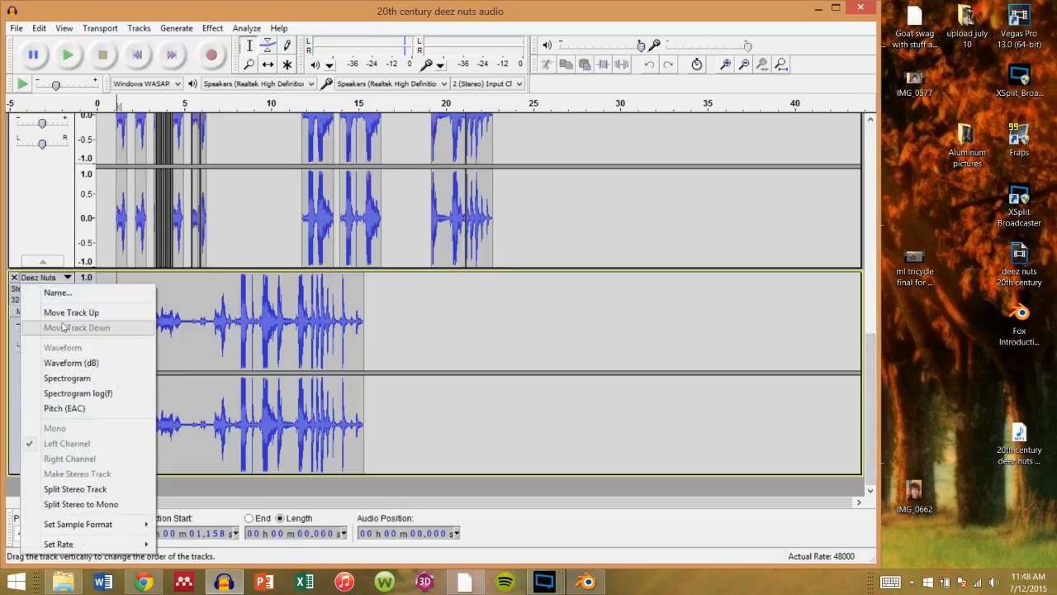
{"action": "left_click", "coordinate": [82, 306]}
{"action": "left_click", "coordinate": [68, 291]}
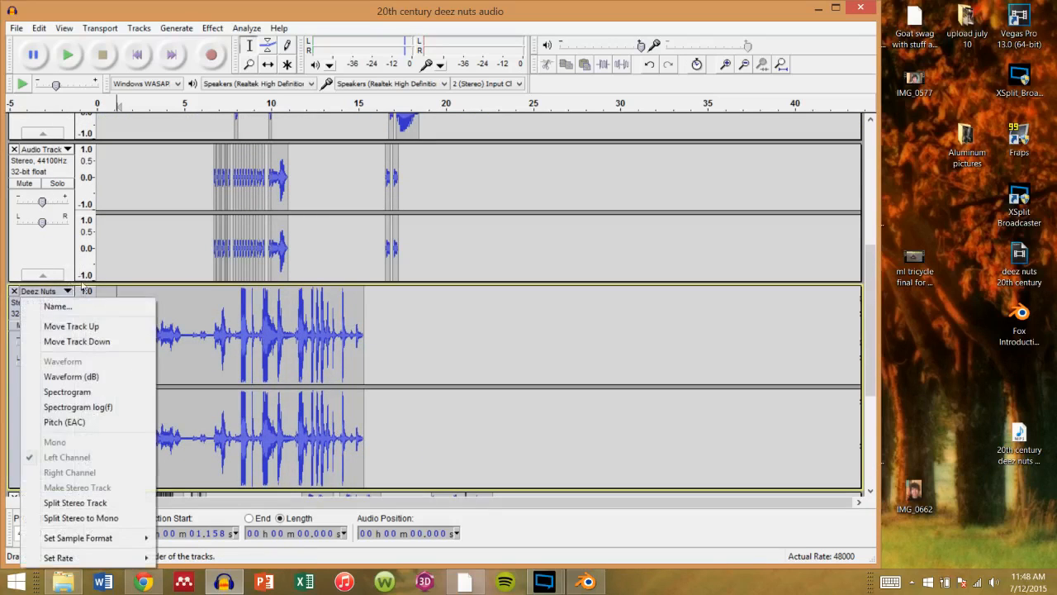
{"action": "left_click", "coordinate": [83, 326]}
{"action": "left_click", "coordinate": [67, 282]}
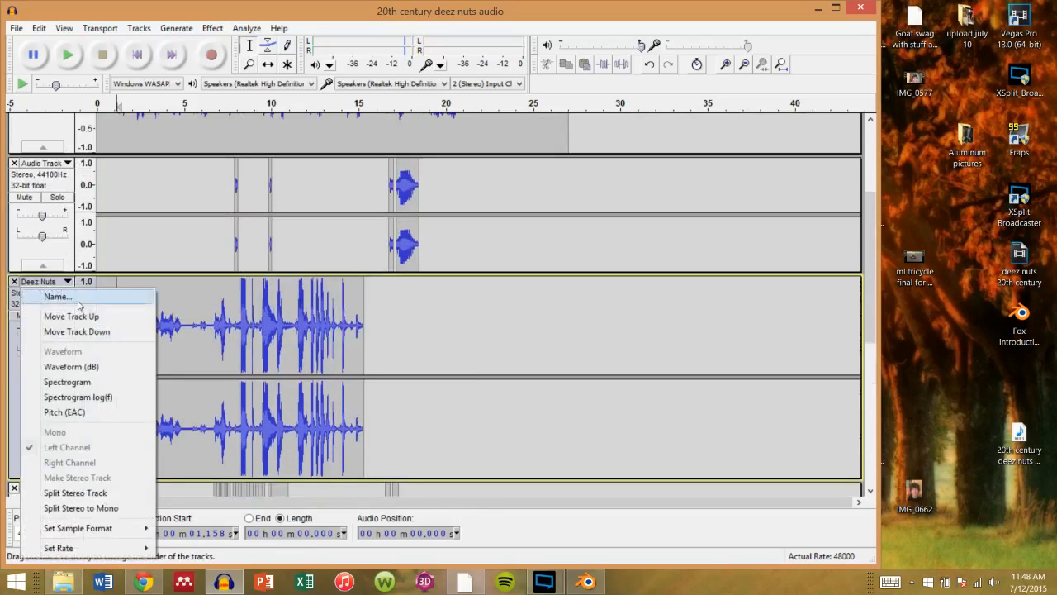
{"action": "left_click", "coordinate": [82, 312]}
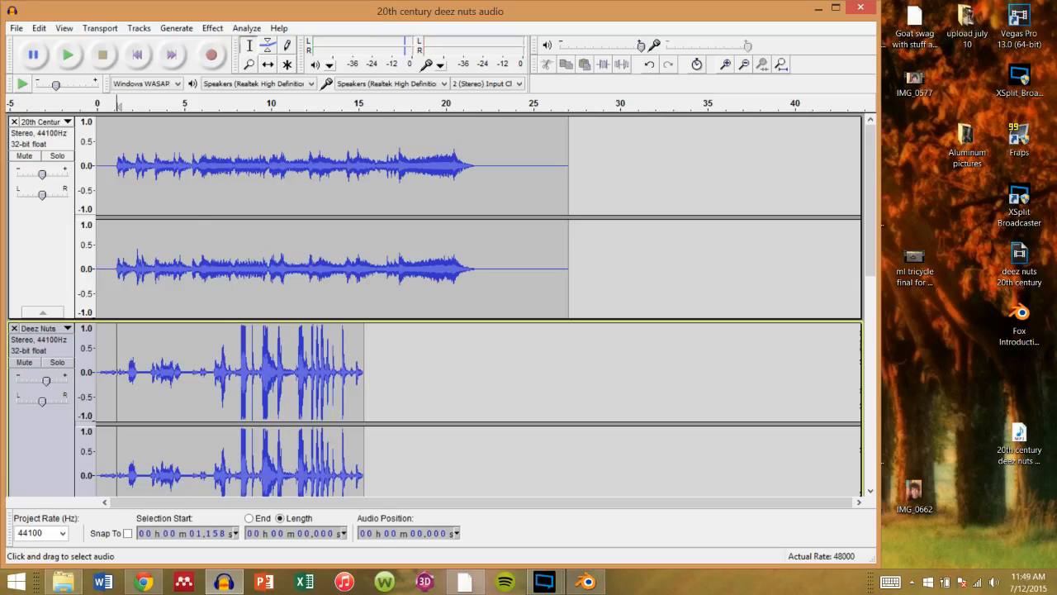
Play all tracks from about 6.8 seconds, where the short clips on the second Audio Track begin, and stop
{"action": "left_click_drag", "start_coordinate": [878, 247], "coordinate": [792, 402]}
{"action": "scroll", "coordinate": [361, 409], "scroll_direction": "up", "scroll_amount": 1}
{"action": "scroll", "coordinate": [361, 408], "scroll_direction": "down", "scroll_amount": 2}
{"action": "scroll", "coordinate": [349, 411], "scroll_direction": "up", "scroll_amount": 2}
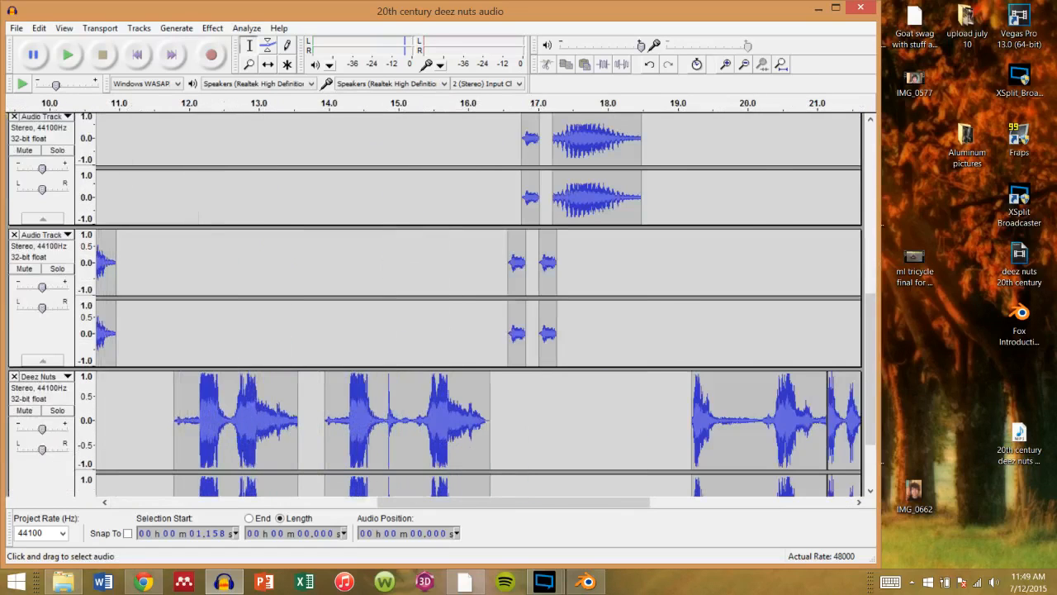
{"action": "left_click_drag", "start_coordinate": [375, 502], "coordinate": [193, 502]}
{"action": "left_click", "coordinate": [341, 273]}
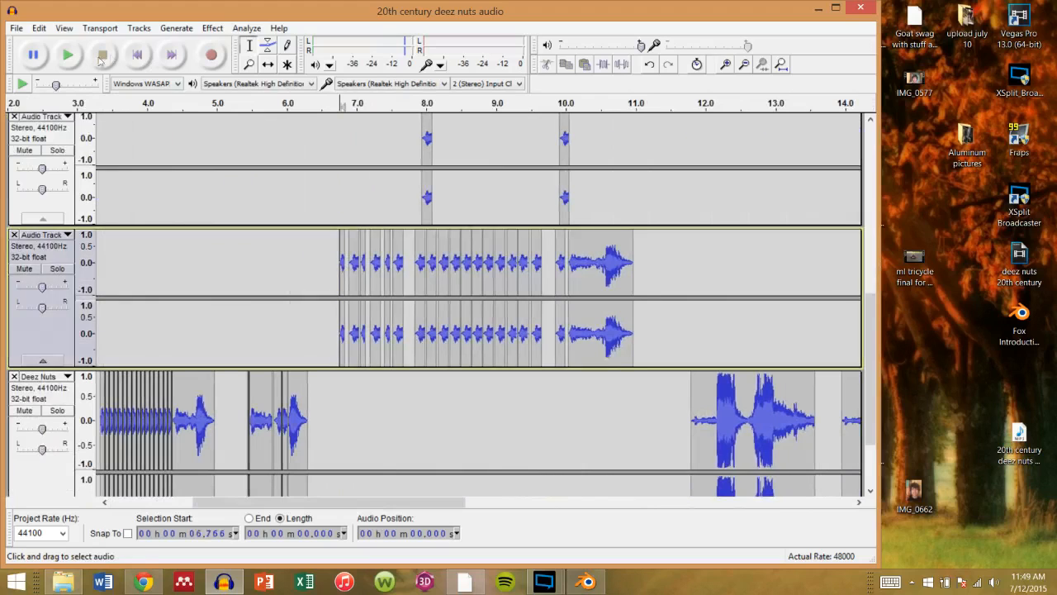
{"action": "left_click", "coordinate": [69, 56]}
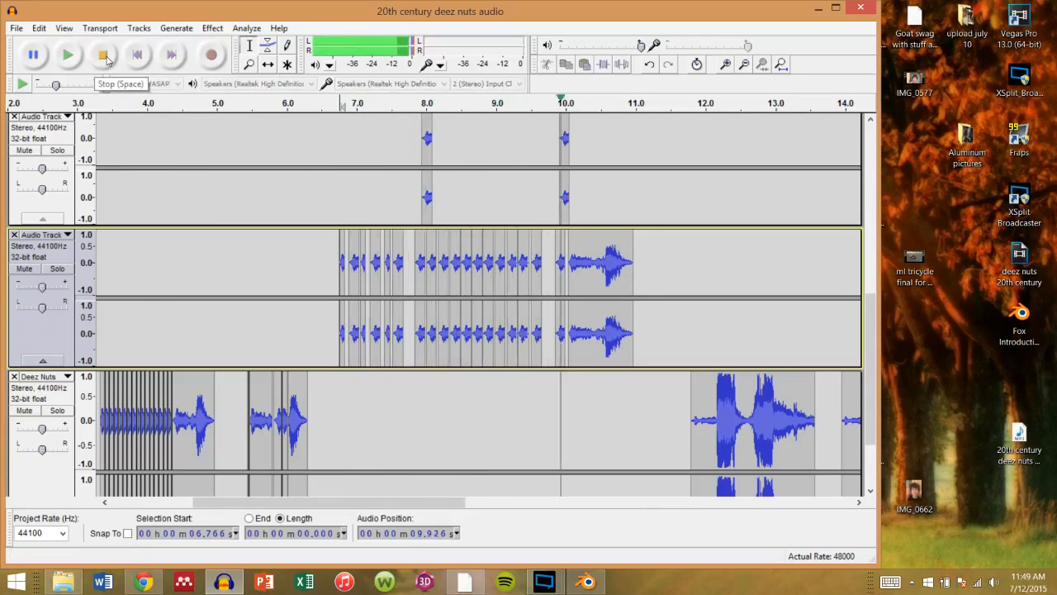
{"action": "left_click", "coordinate": [104, 56]}
Mute the full-length Deez Nuts track below the 20th Century track and replay the mix from 6.7 seconds
{"action": "scroll", "coordinate": [479, 305], "scroll_direction": "up", "scroll_amount": 1}
{"action": "scroll", "coordinate": [479, 306], "scroll_direction": "up", "scroll_amount": 7}
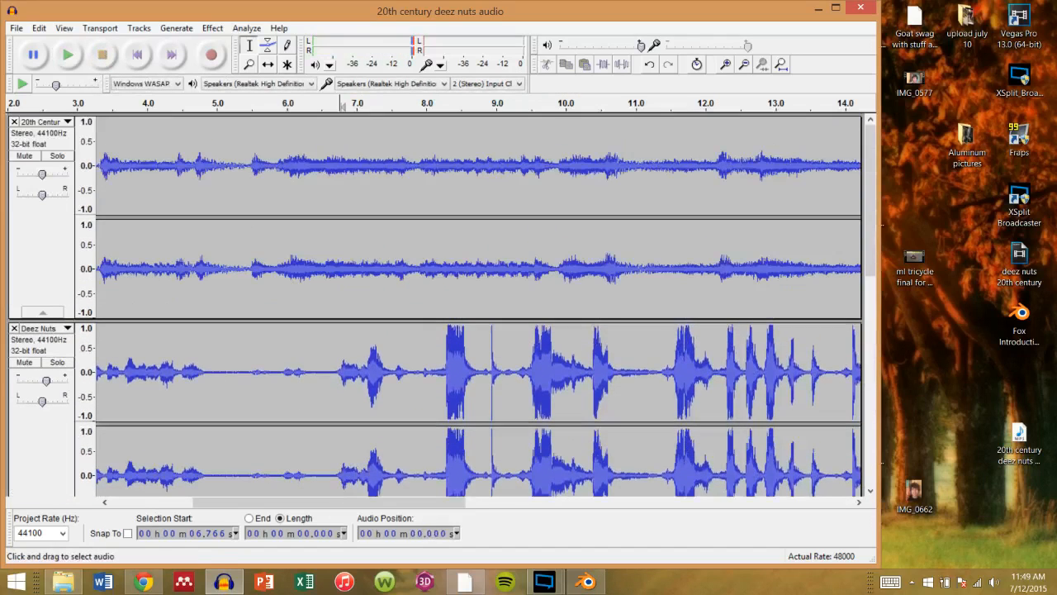
{"action": "left_click", "coordinate": [30, 363]}
{"action": "scroll", "coordinate": [166, 330], "scroll_direction": "down", "scroll_amount": 4}
{"action": "scroll", "coordinate": [337, 330], "scroll_direction": "down", "scroll_amount": 3}
{"action": "left_click", "coordinate": [336, 331]}
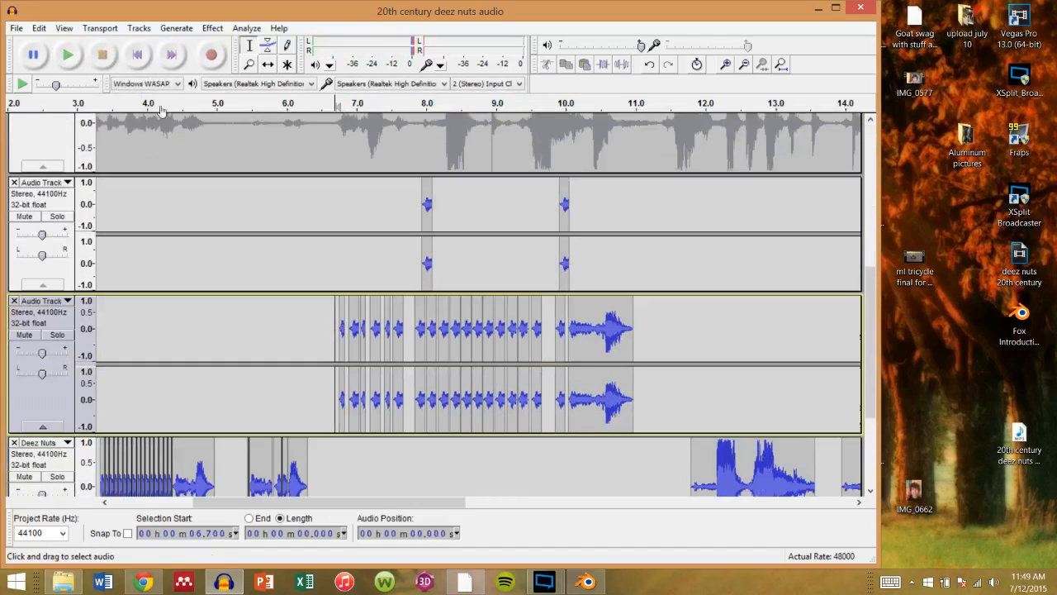
{"action": "key", "text": "space"}
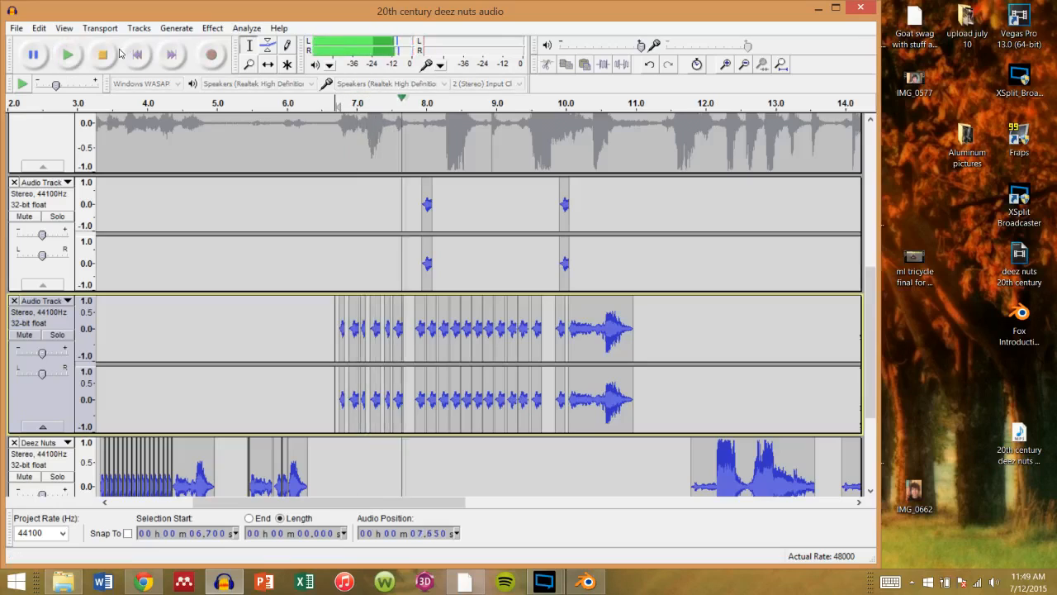
{"action": "left_click", "coordinate": [102, 55]}
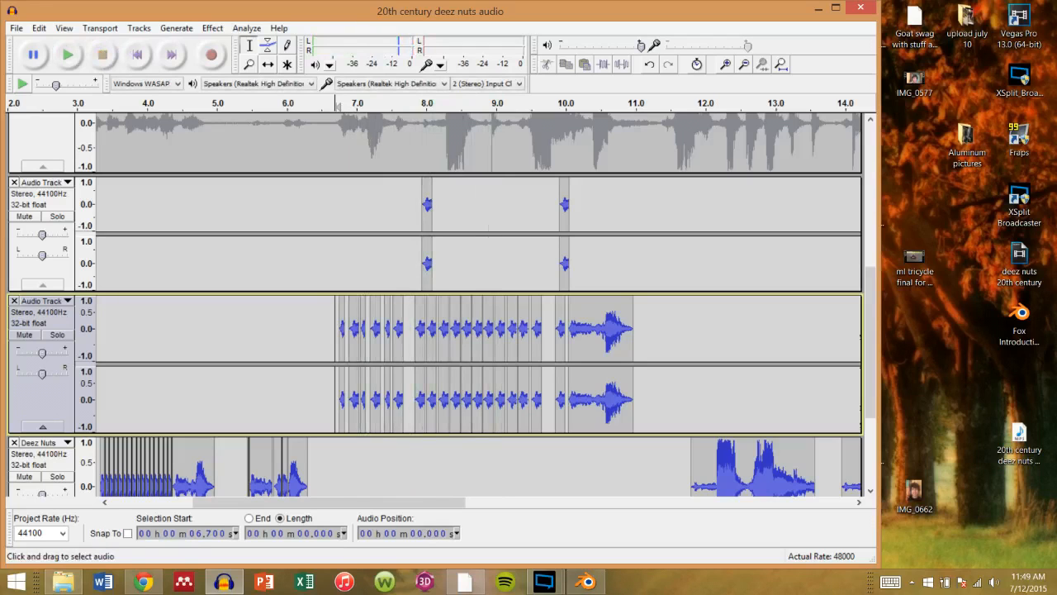
Solo the full-length Deez Nuts track and play a short stretch from about 10.3 seconds
{"action": "scroll", "coordinate": [347, 324], "scroll_direction": "up", "scroll_amount": 5}
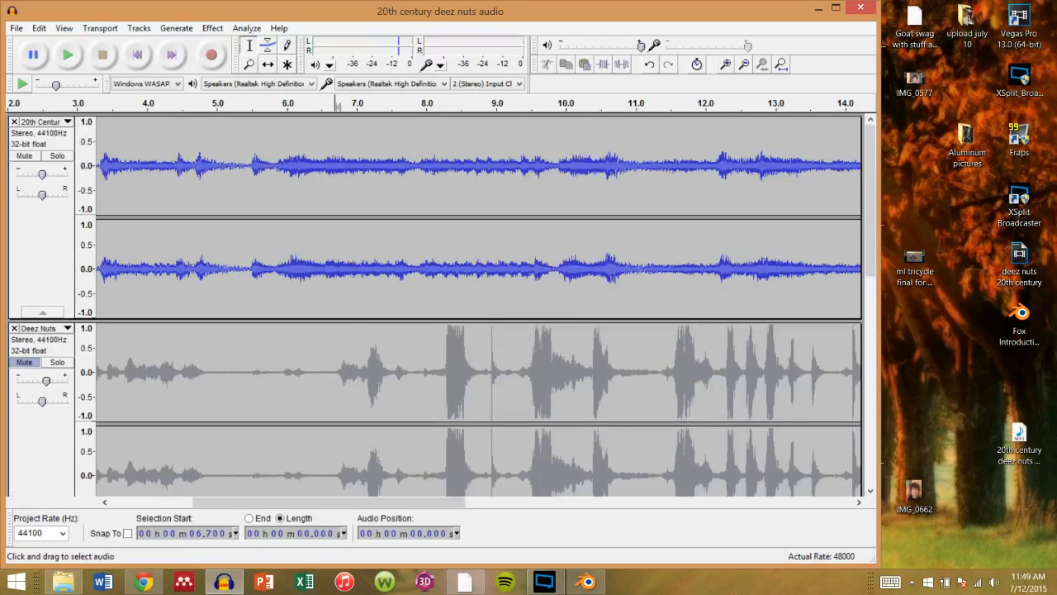
{"action": "left_click", "coordinate": [56, 364]}
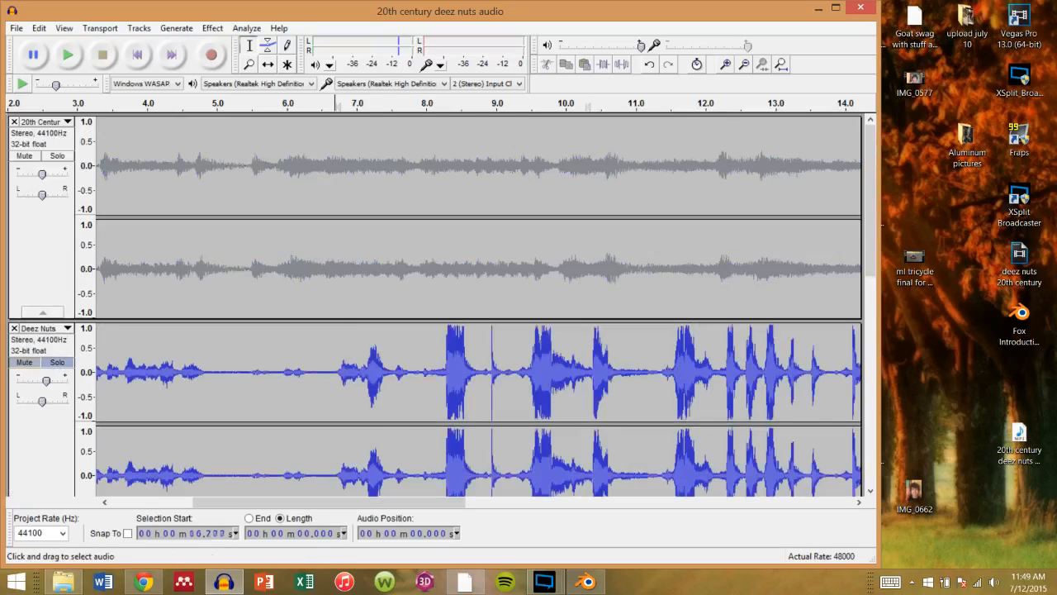
{"action": "left_click", "coordinate": [585, 371]}
{"action": "left_click", "coordinate": [68, 55]}
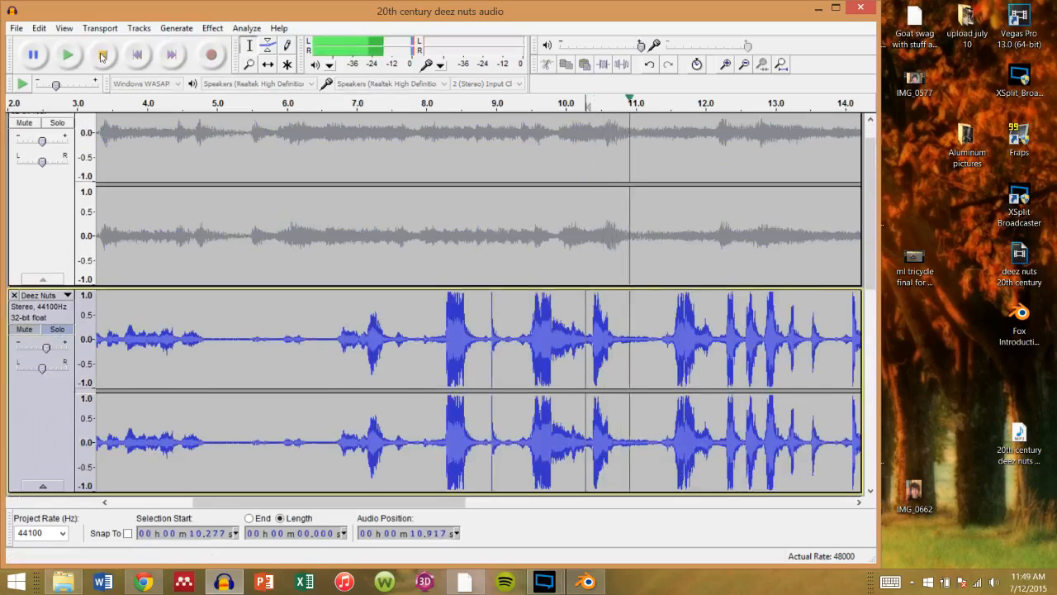
{"action": "left_click", "coordinate": [102, 55]}
Listen to the soloed Deez Nuts track from successively earlier points, from about 9.3 down to about 6.7 seconds
{"action": "left_click", "coordinate": [514, 339]}
{"action": "left_click", "coordinate": [68, 55]}
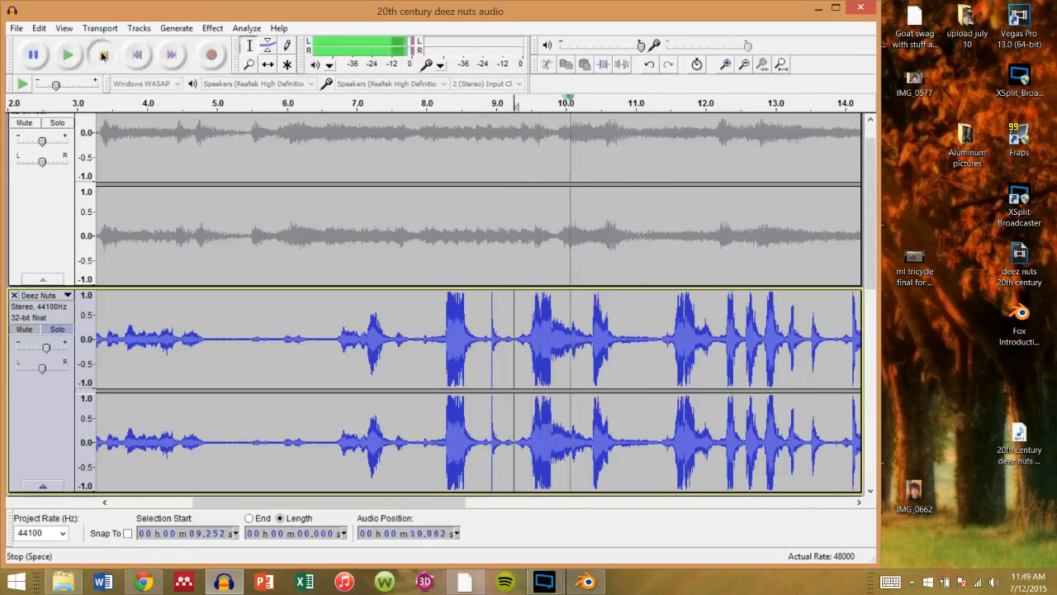
{"action": "left_click", "coordinate": [102, 56]}
{"action": "left_click", "coordinate": [446, 338]}
{"action": "left_click", "coordinate": [102, 55]}
{"action": "left_click", "coordinate": [334, 339]}
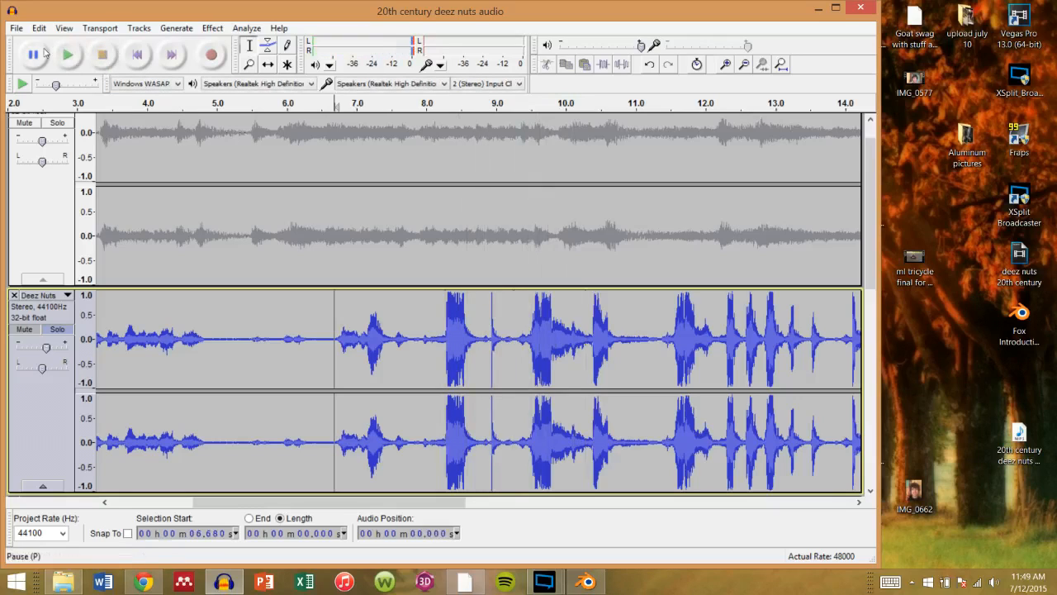
{"action": "left_click", "coordinate": [70, 55]}
{"action": "left_click", "coordinate": [102, 55]}
Copy the 0.286-second section starting at 6.680 seconds in Deez Nuts and paste it into the upper Audio Track at about 11.7 seconds
{"action": "left_click_drag", "start_coordinate": [334, 339], "coordinate": [354, 340]}
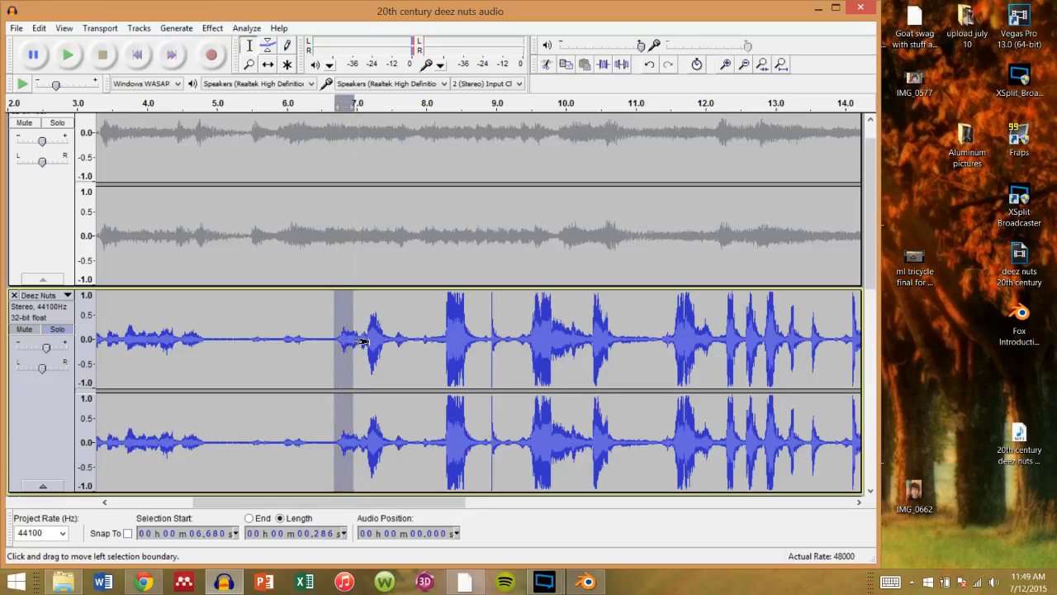
{"action": "key", "text": "ctrl+c"}
{"action": "scroll", "coordinate": [690, 265], "scroll_direction": "down", "scroll_amount": 4}
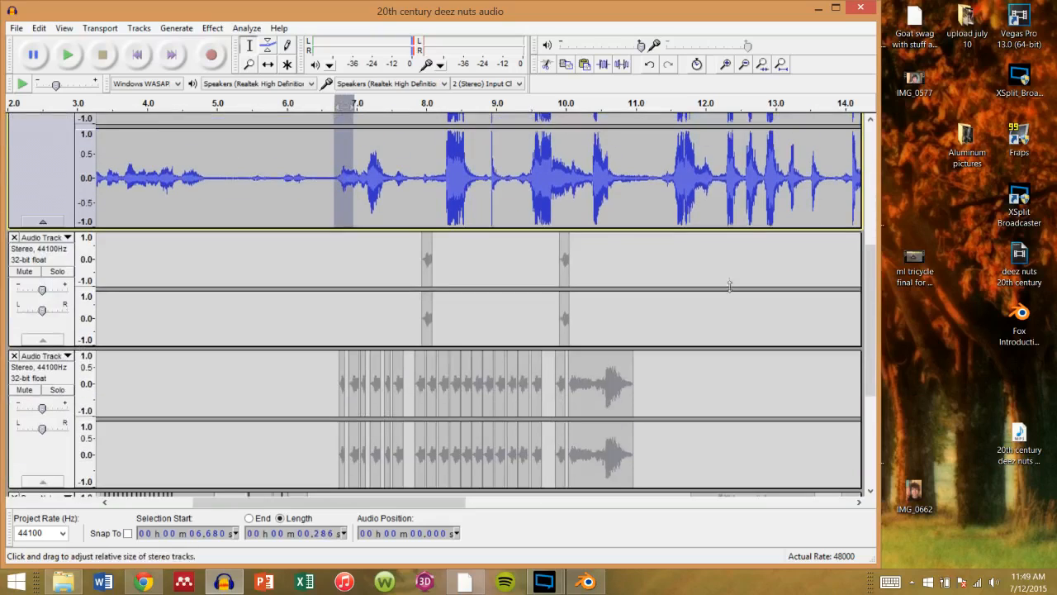
{"action": "left_click", "coordinate": [682, 260]}
{"action": "key", "text": "ctrl+v"}
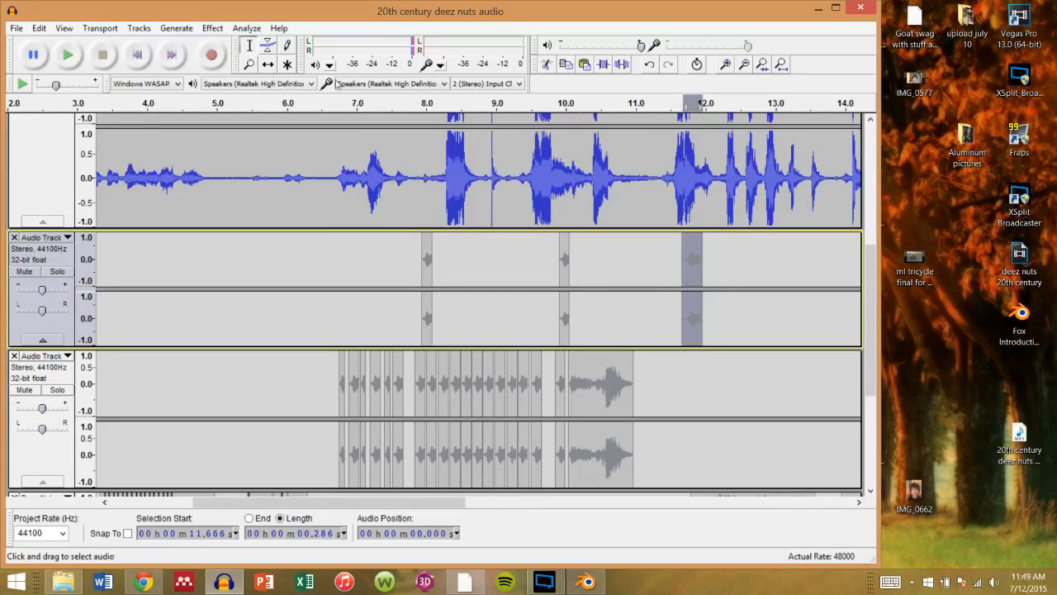
Shift the pasted clip earlier to about 11.4 seconds with the Time Shift Tool, and delete it
{"action": "left_click", "coordinate": [267, 64]}
{"action": "mouse_move", "coordinate": [692, 289]}
{"action": "left_mouse_down"}
{"action": "mouse_move", "coordinate": [667, 289]}
{"action": "mouse_move", "coordinate": [757, 289]}
{"action": "mouse_move", "coordinate": [672, 289]}
{"action": "left_mouse_up"}
{"action": "key", "text": "Delete"}
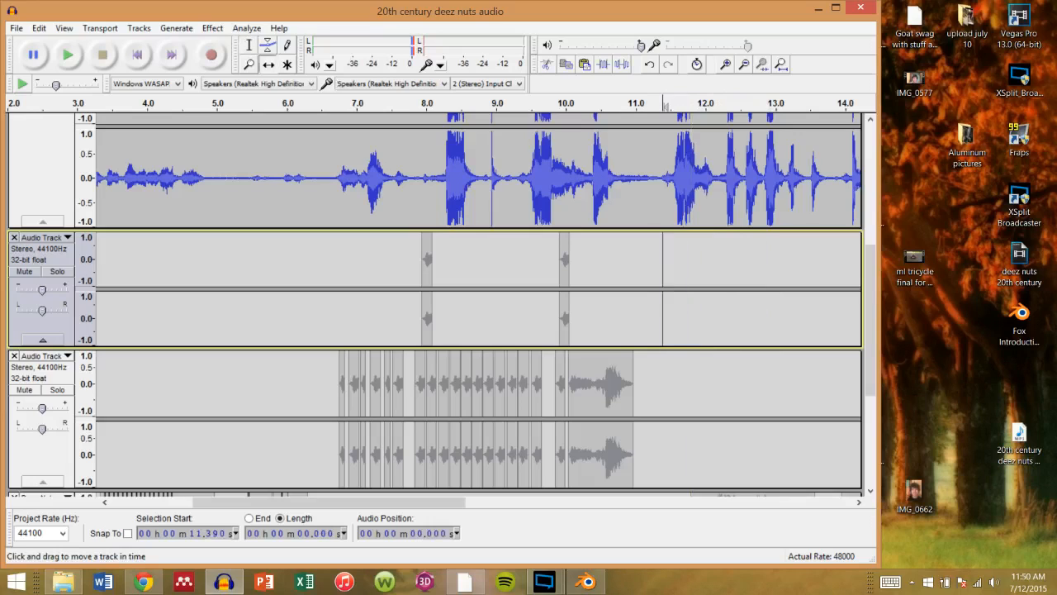
{"action": "left_click_drag", "start_coordinate": [874, 305], "coordinate": [874, 341]}
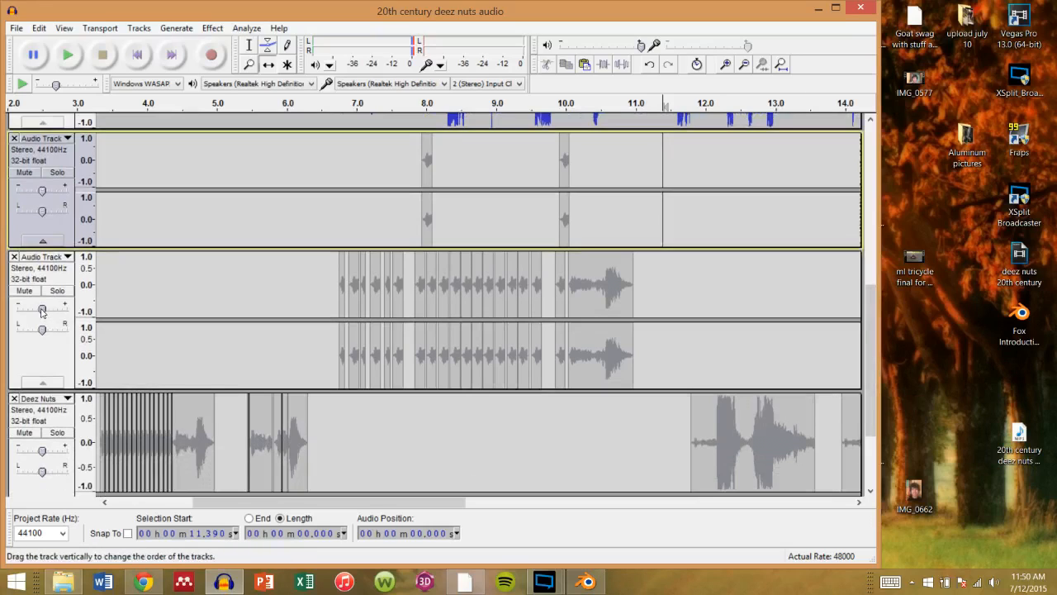
Select the 1.374-second section starting at 6.710 seconds in the lower Audio Track and try the Amplify effect on it
{"action": "mouse_move", "coordinate": [41, 312]}
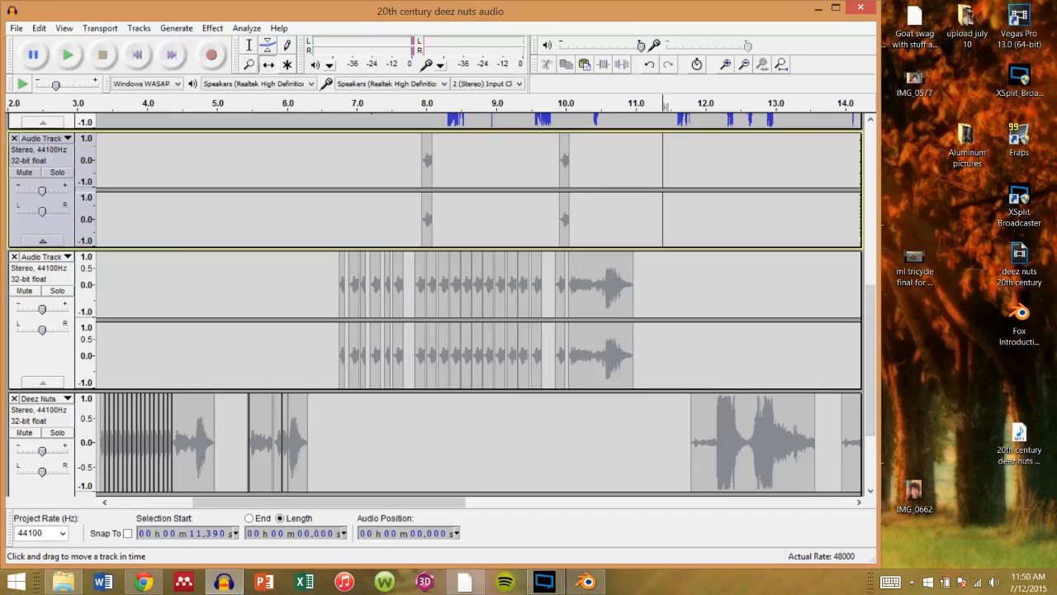
{"action": "left_click_drag", "start_coordinate": [338, 314], "coordinate": [431, 314]}
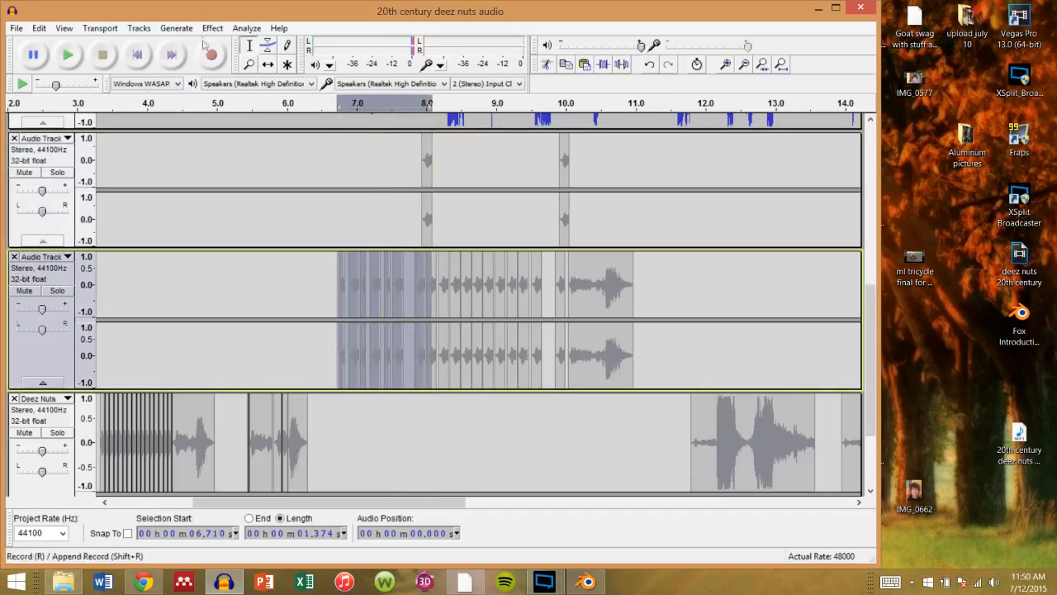
{"action": "left_click", "coordinate": [212, 28]}
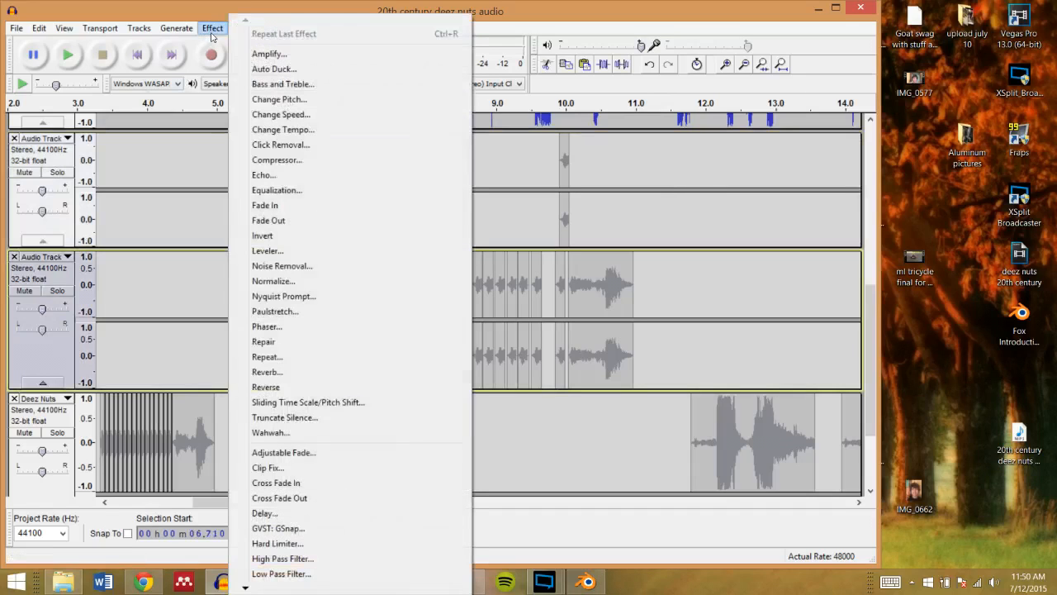
{"action": "left_click", "coordinate": [269, 55]}
{"action": "mouse_move", "coordinate": [459, 273]}
{"action": "left_mouse_down"}
{"action": "mouse_move", "coordinate": [403, 283]}
{"action": "mouse_move", "coordinate": [447, 284]}
{"action": "mouse_move", "coordinate": [457, 272]}
{"action": "left_mouse_up"}
{"action": "left_click", "coordinate": [498, 339]}
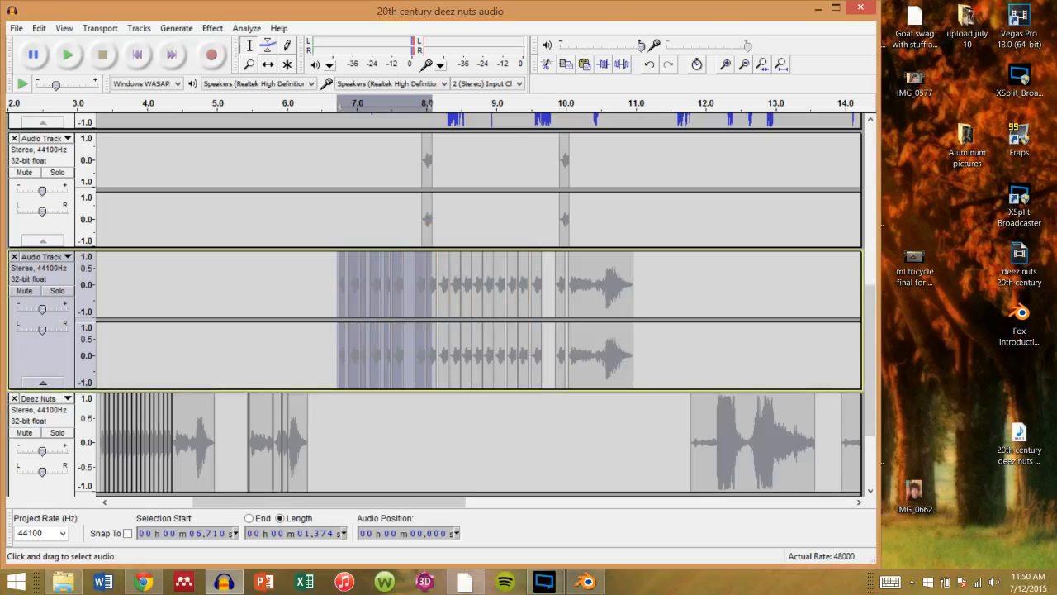
{"action": "left_click", "coordinate": [701, 330]}
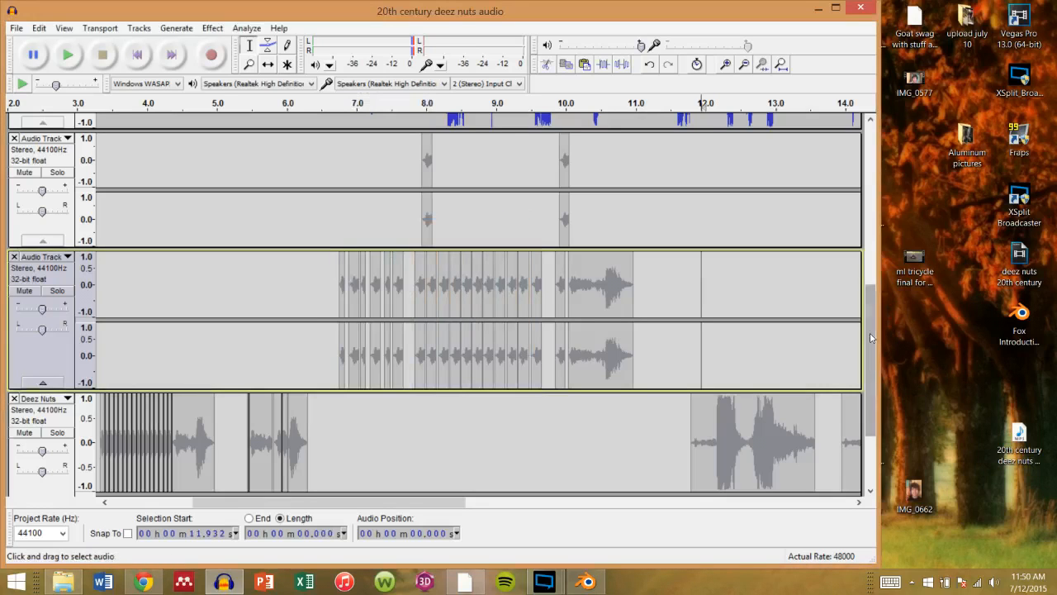
Examine how the clips line up across all tracks, including the repeated short cuts from about 3.34 seconds in the lower Deez Nuts track
{"action": "left_click_drag", "start_coordinate": [870, 337], "coordinate": [871, 248]}
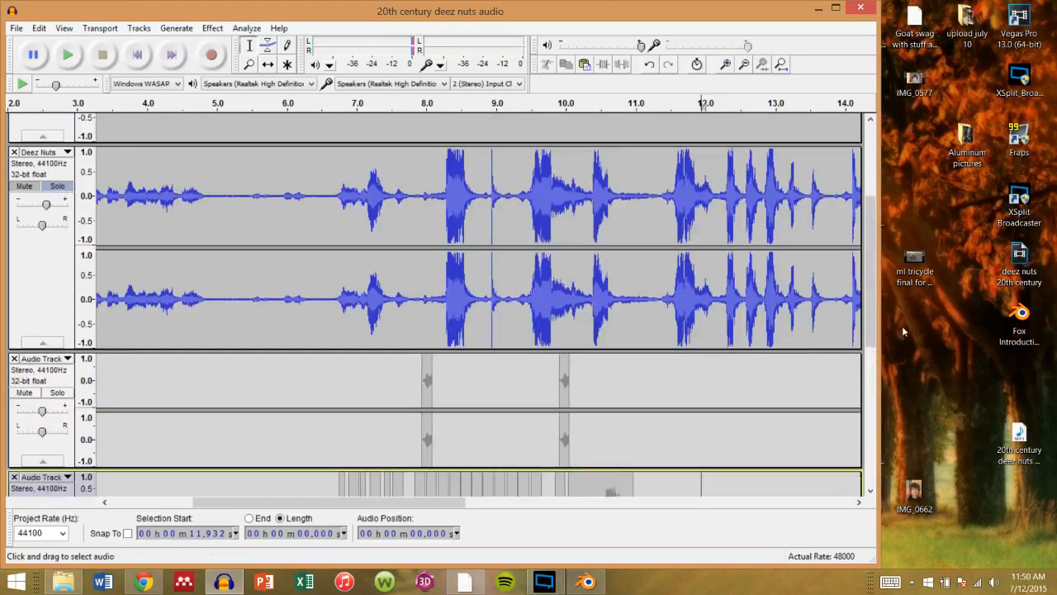
{"action": "left_click_drag", "start_coordinate": [875, 294], "coordinate": [872, 434]}
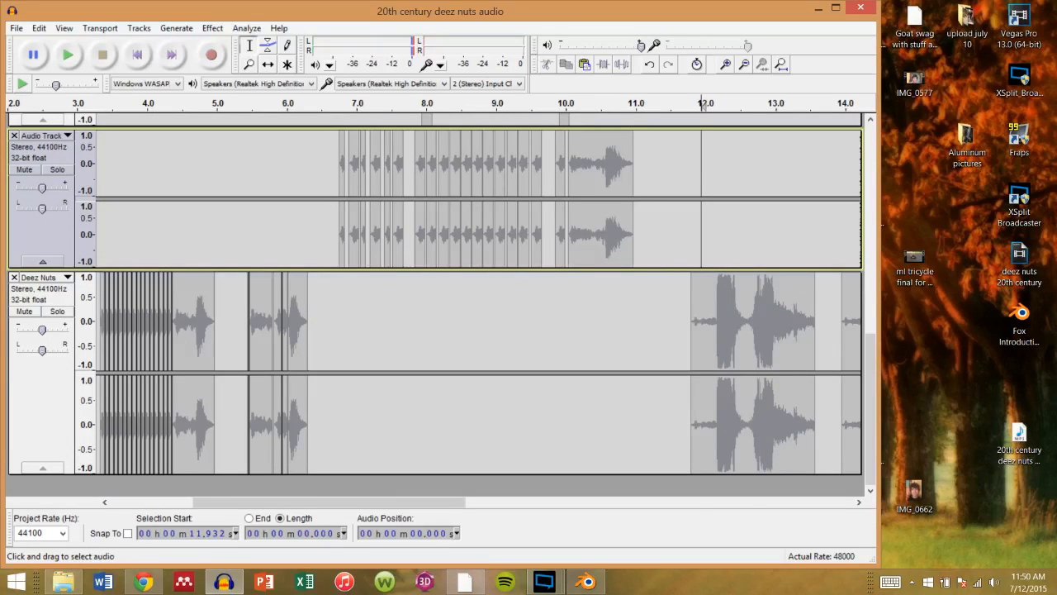
{"action": "left_click_drag", "start_coordinate": [313, 502], "coordinate": [229, 502]}
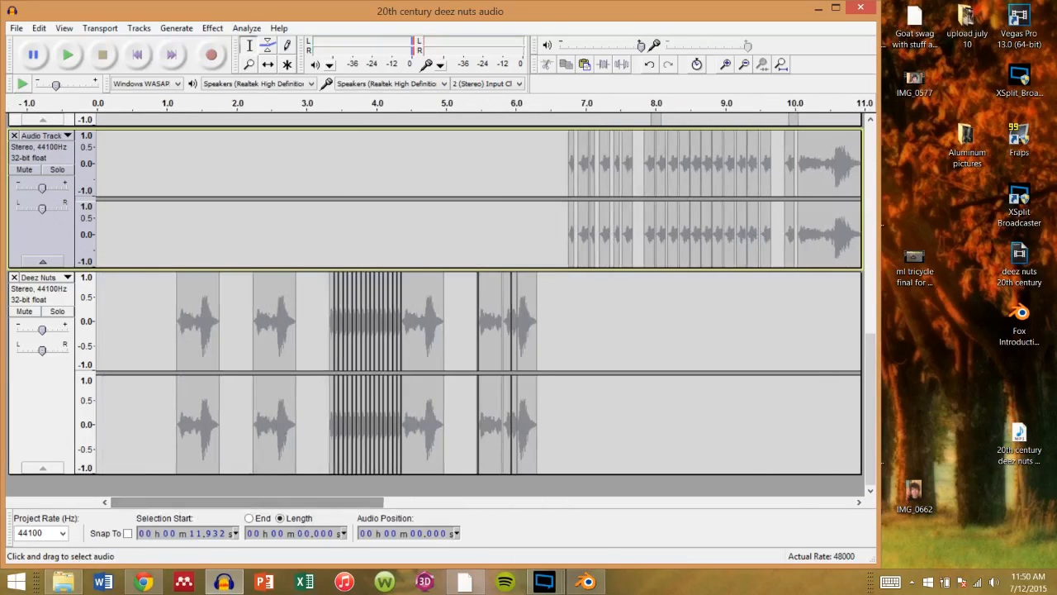
{"action": "left_click", "coordinate": [331, 328]}
{"action": "scroll", "coordinate": [332, 328], "scroll_direction": "up", "scroll_amount": 6}
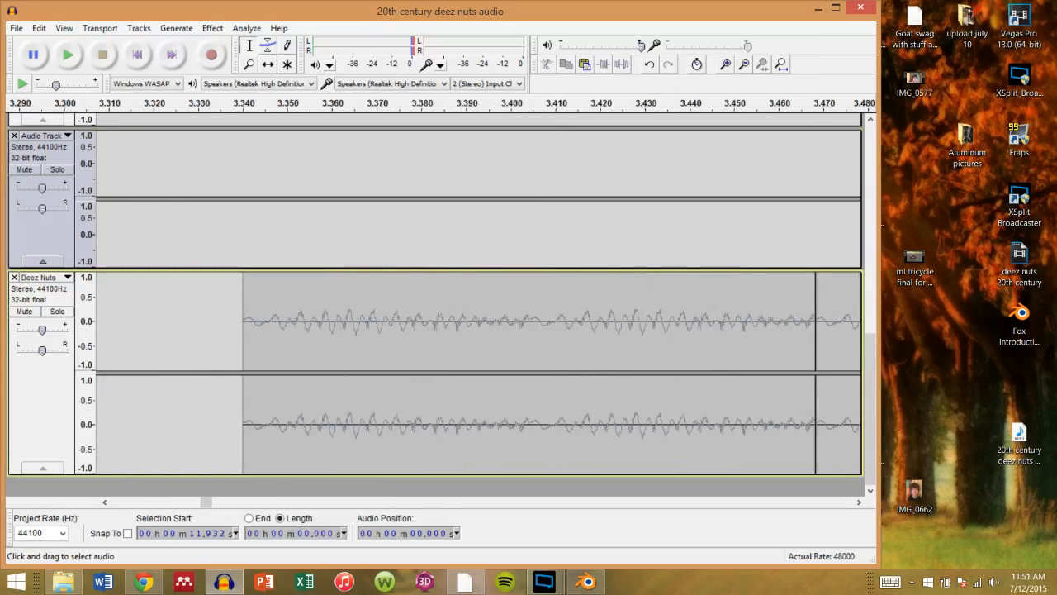
{"action": "scroll", "coordinate": [332, 328], "scroll_direction": "down", "scroll_amount": 7}
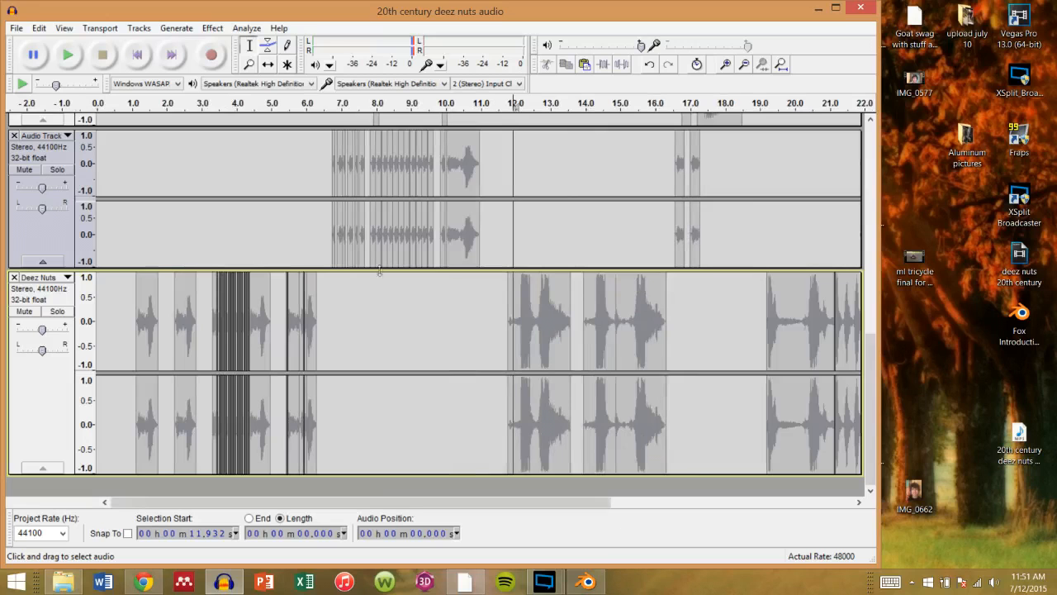
{"action": "left_click_drag", "start_coordinate": [871, 387], "coordinate": [872, 178]}
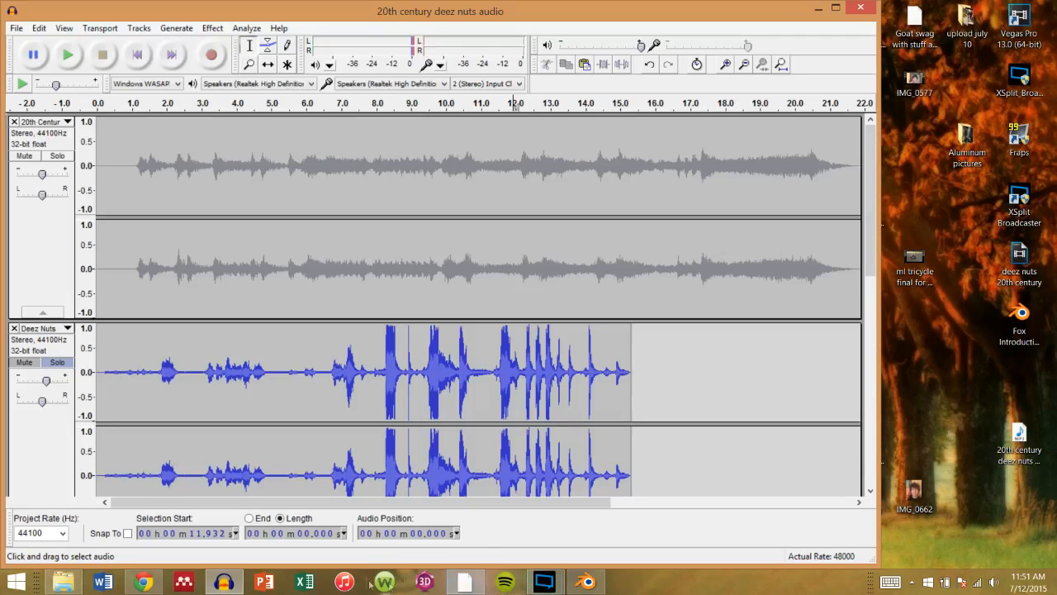
Open the export settings for the remix as an MP3 file and dismiss them without exporting
{"action": "left_click", "coordinate": [16, 28]}
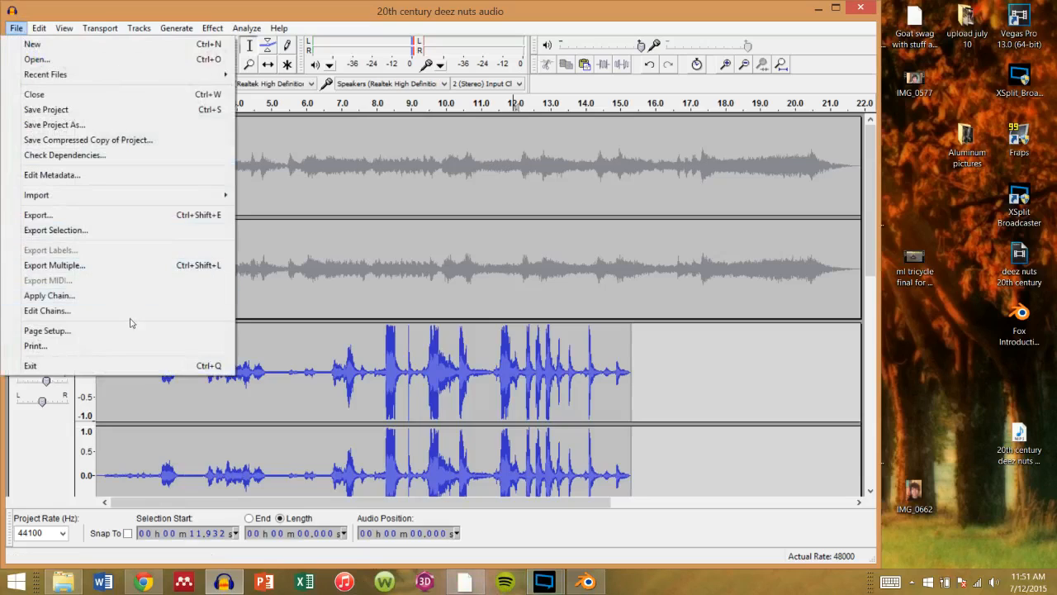
{"action": "left_click", "coordinate": [69, 215]}
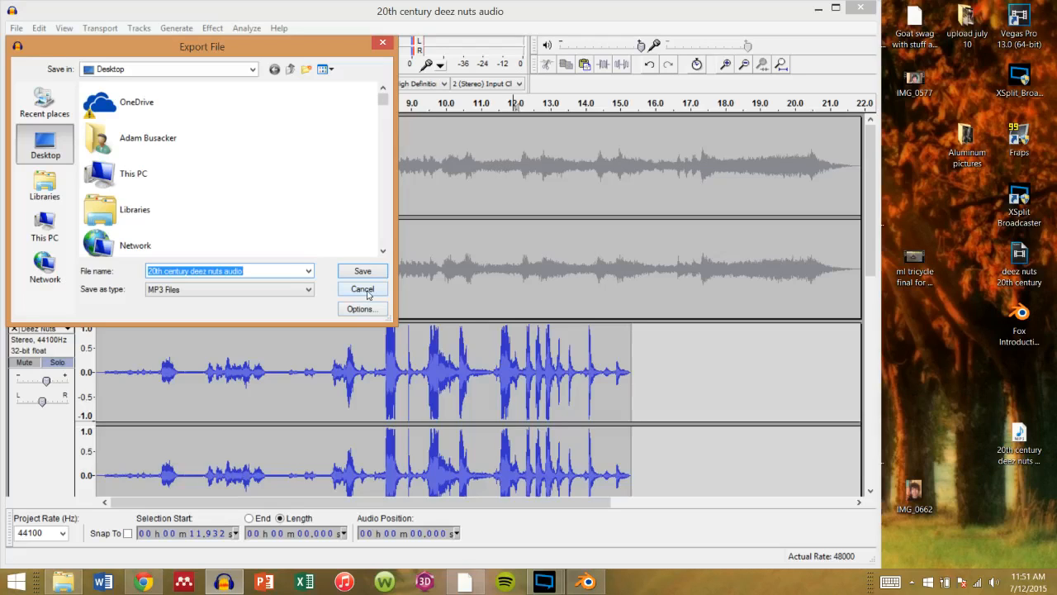
{"action": "left_click", "coordinate": [363, 289]}
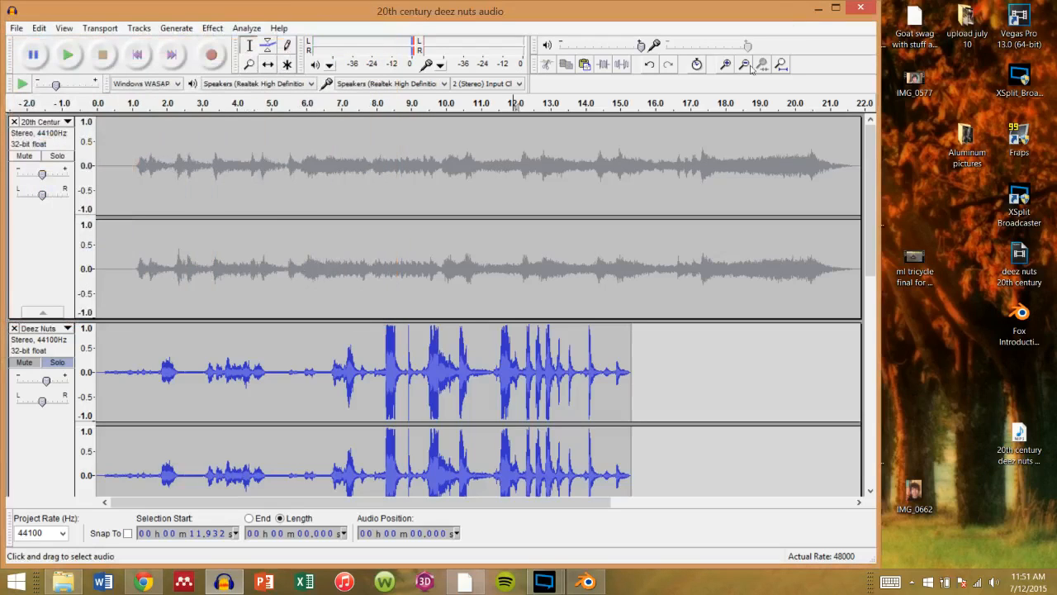
Switch to the deez nuts 20th century project in Vegas Pro and examine the clips in the first seven seconds of the timeline
{"action": "left_click", "coordinate": [816, 10]}
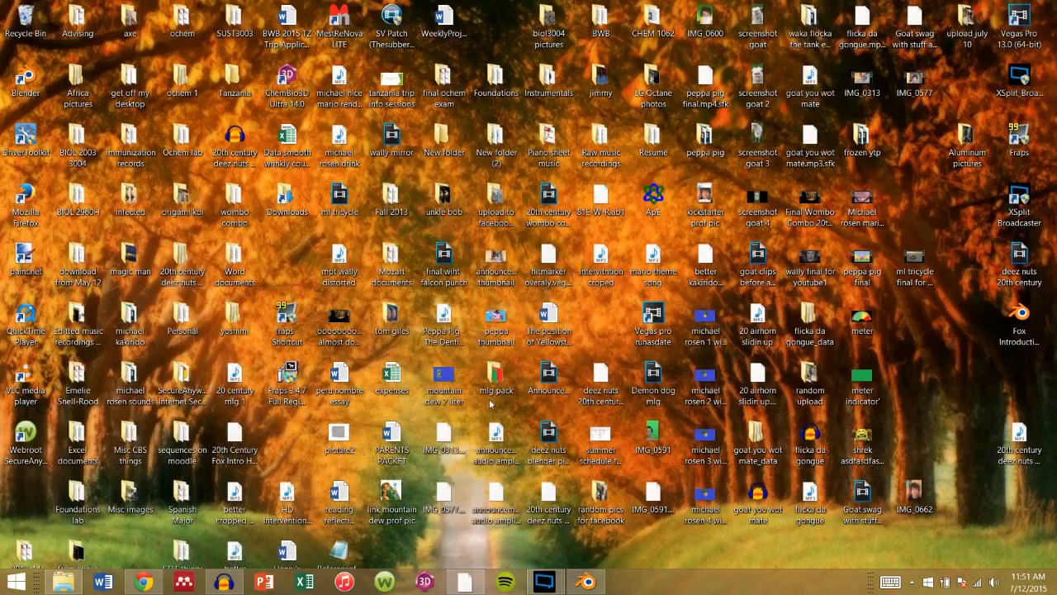
{"action": "left_click", "coordinate": [541, 582]}
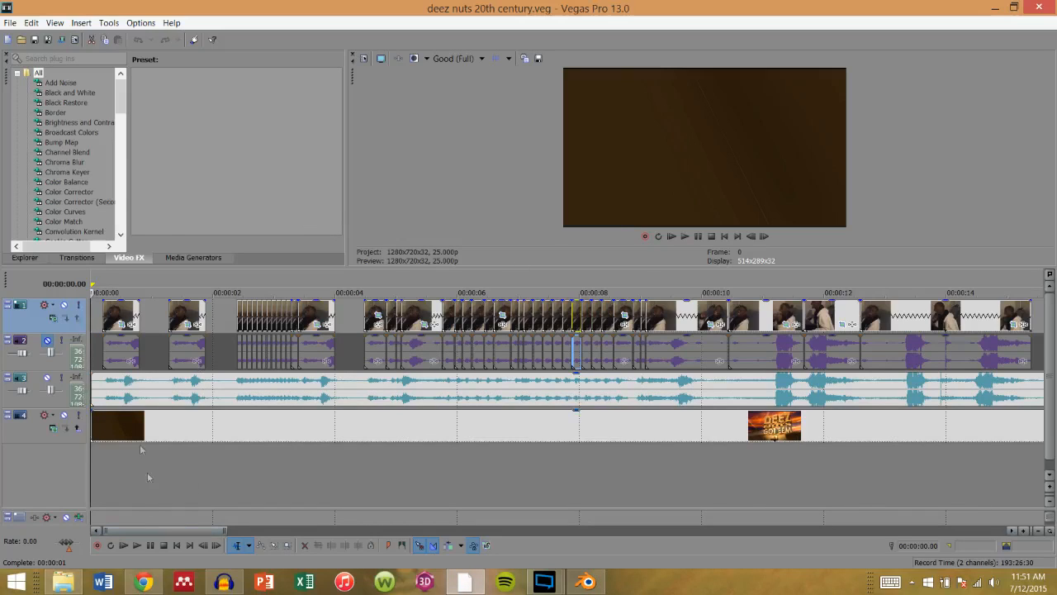
{"action": "scroll", "coordinate": [116, 392], "scroll_direction": "up", "scroll_amount": 2}
{"action": "scroll", "coordinate": [116, 392], "scroll_direction": "up", "scroll_amount": 3}
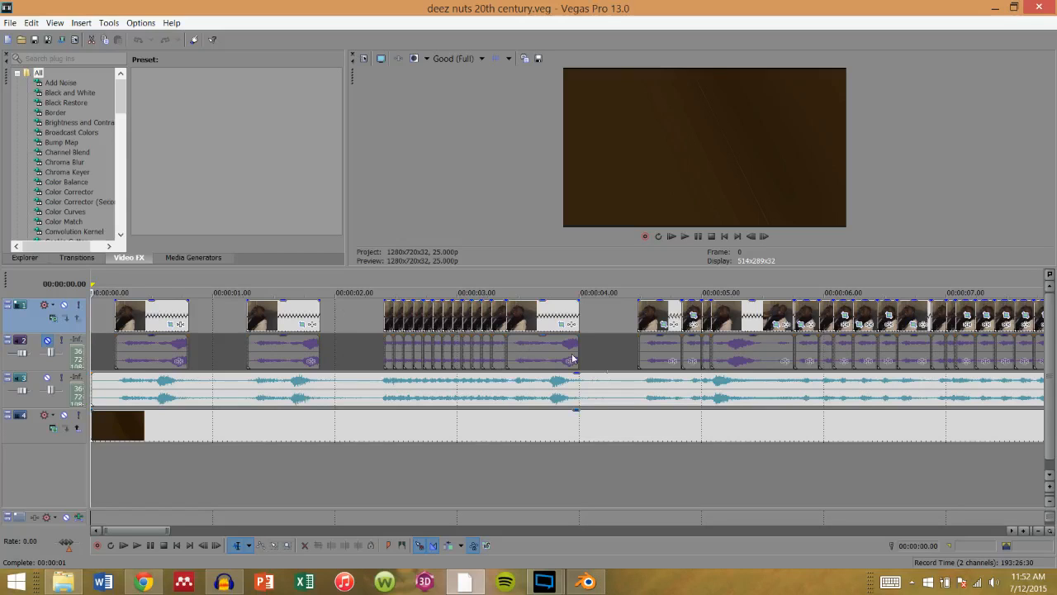
Switch to the Fox introduction file in Blender and replace the "th" text beside the 20 with a string of random letters
{"action": "left_click", "coordinate": [588, 584]}
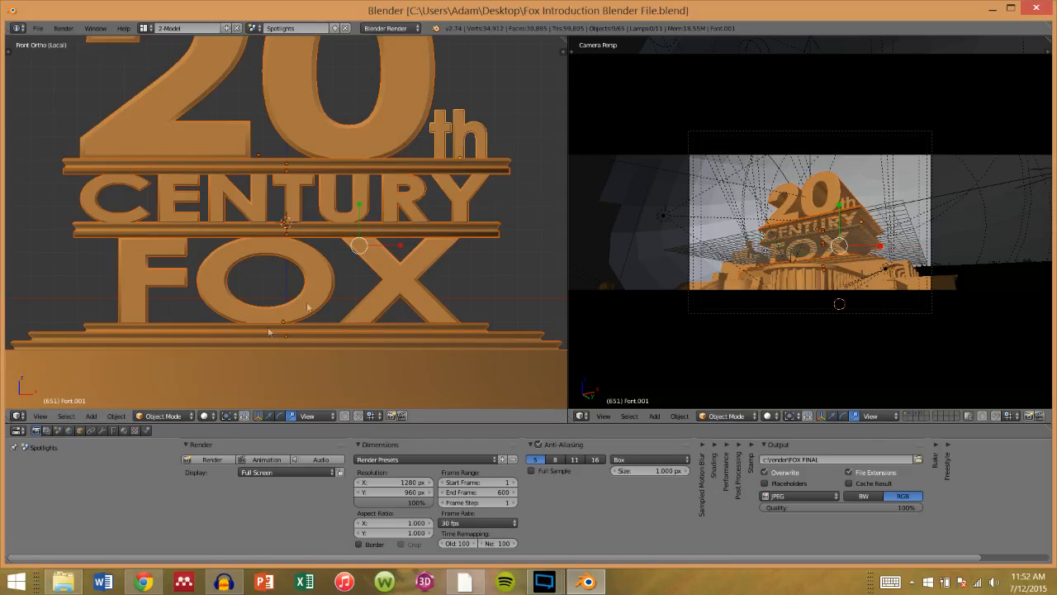
{"action": "scroll", "coordinate": [324, 368], "scroll_direction": "up", "scroll_amount": 2}
{"action": "scroll", "coordinate": [322, 365], "scroll_direction": "down", "scroll_amount": 3}
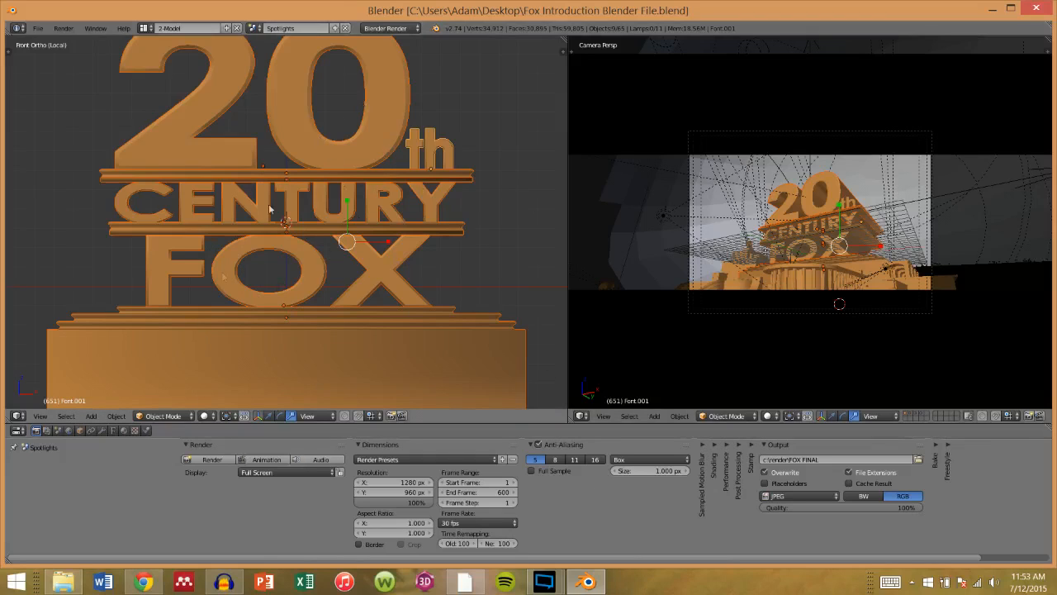
{"action": "left_click", "coordinate": [346, 154]}
{"action": "key", "text": "Tab"}
{"action": "key", "text": "BackSpace"}
{"action": "key", "text": "BackSpace"}
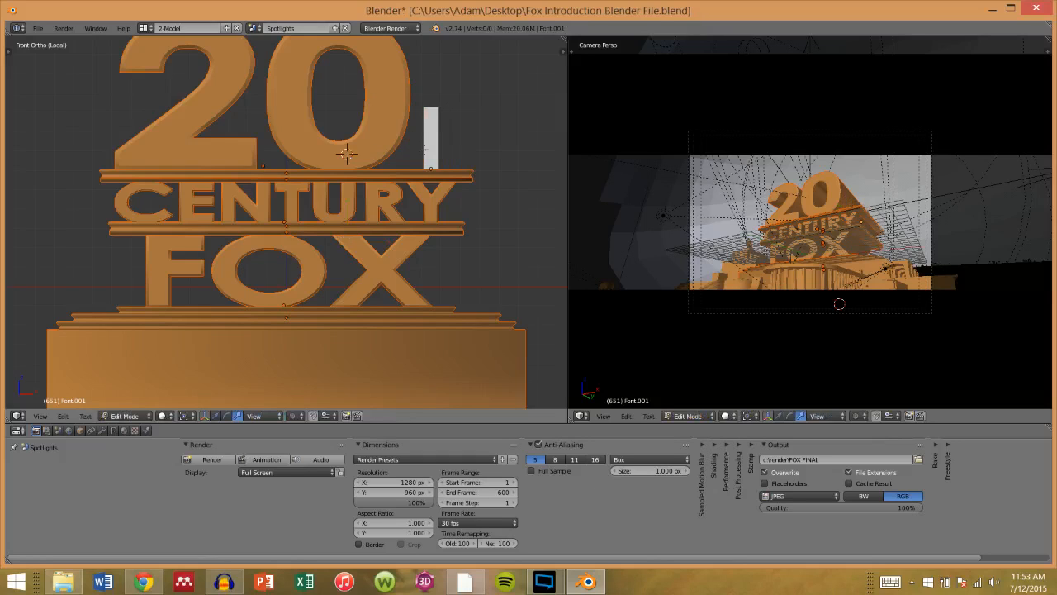
{"action": "type", "text": "dfgfgdfgdf"}
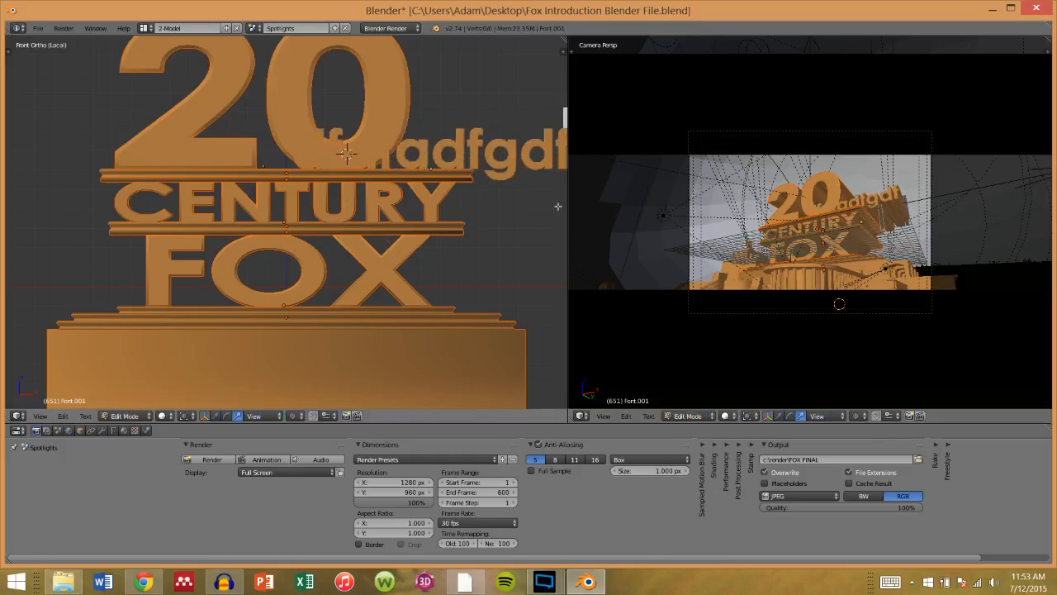
Switch back to Vegas Pro and play the timeline from near its start, pausing at 00:00:01.17
{"action": "left_click", "coordinate": [64, 28]}
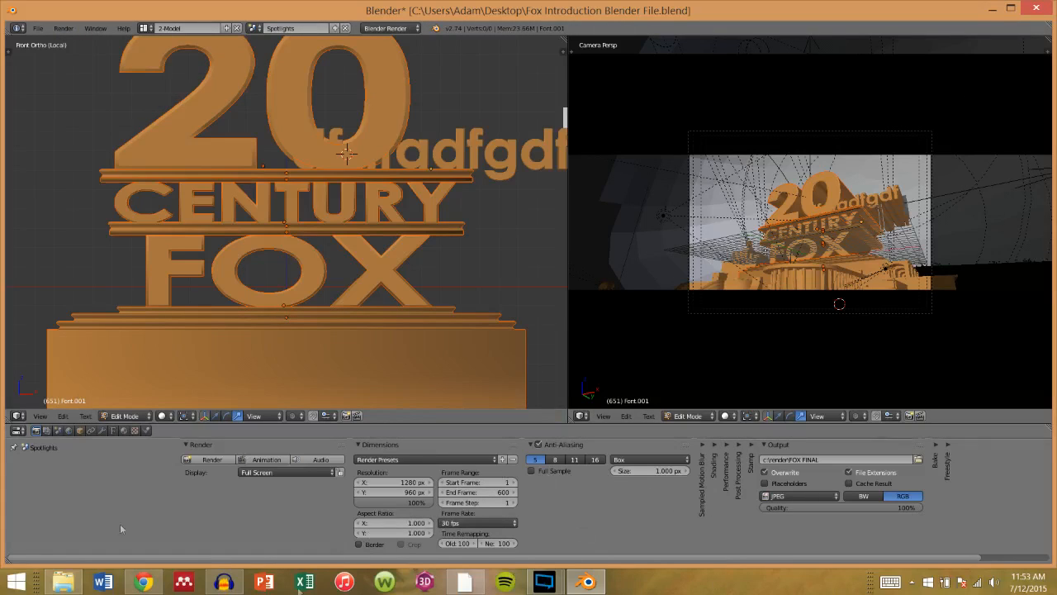
{"action": "left_click", "coordinate": [991, 12]}
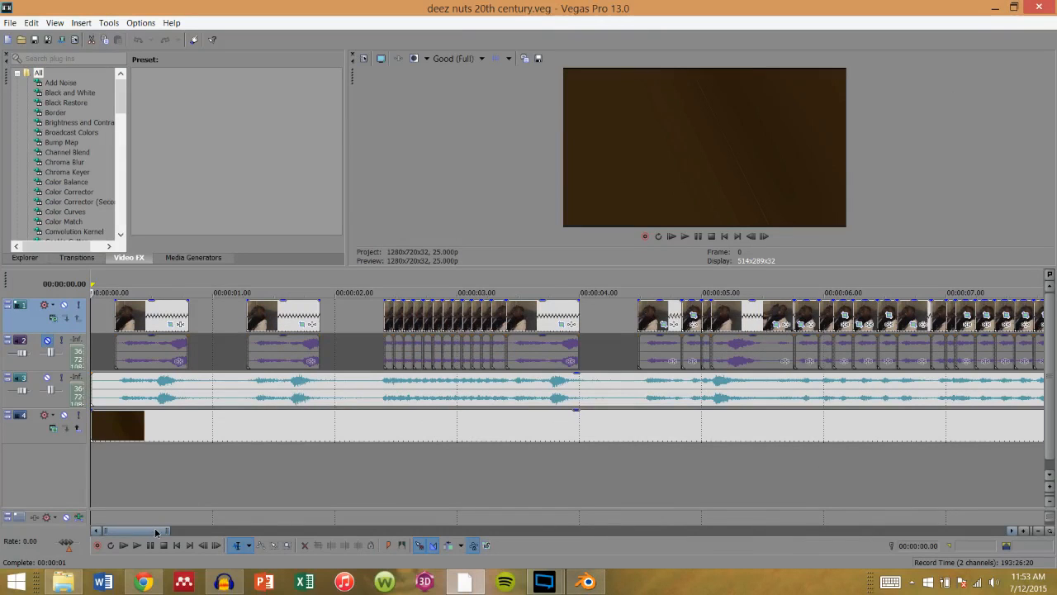
{"action": "left_click", "coordinate": [105, 422]}
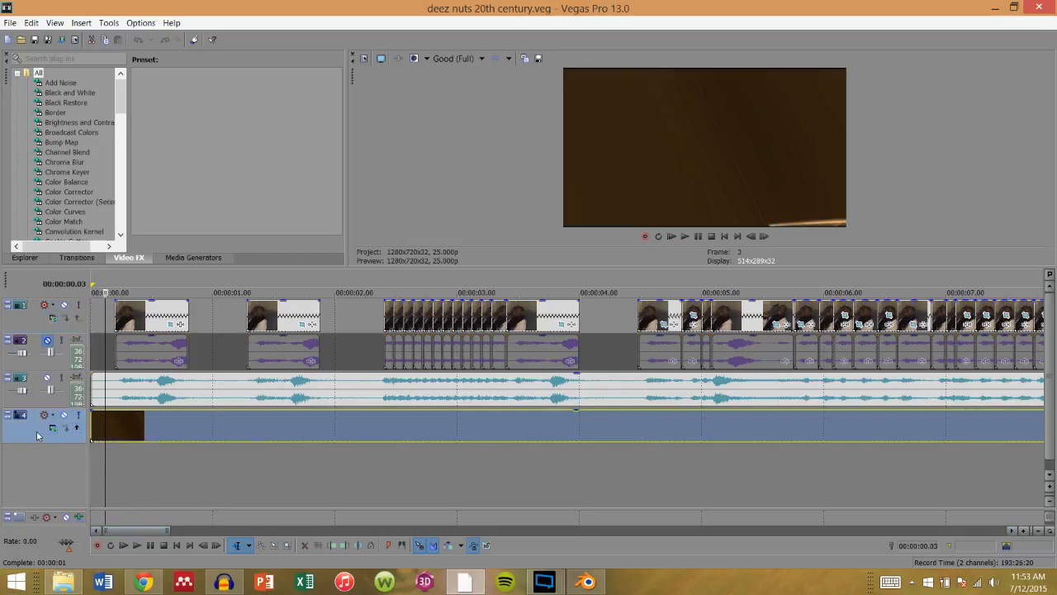
{"action": "left_click", "coordinate": [686, 237]}
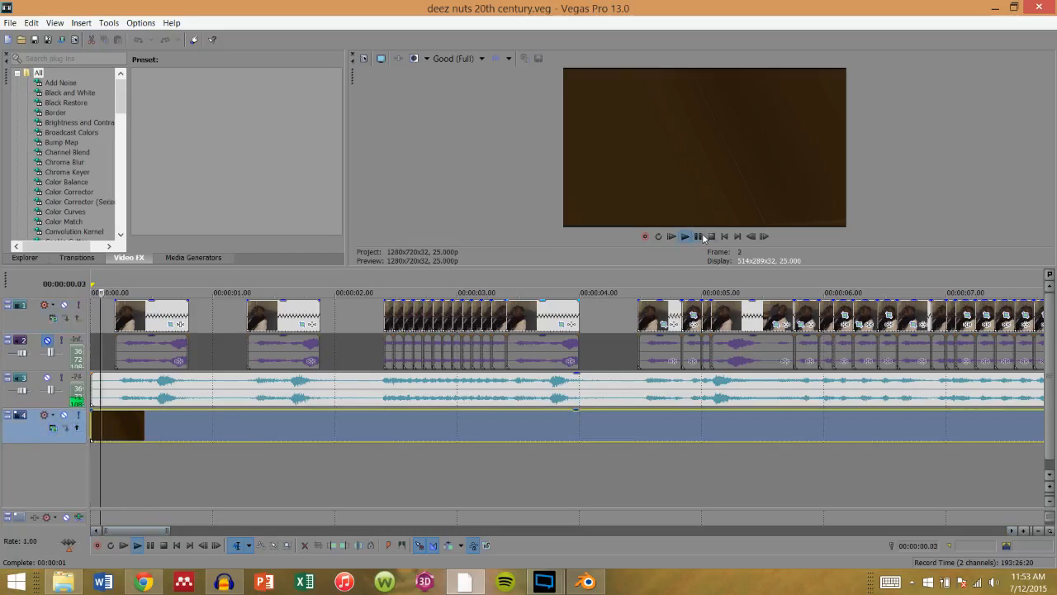
{"action": "left_click", "coordinate": [699, 237]}
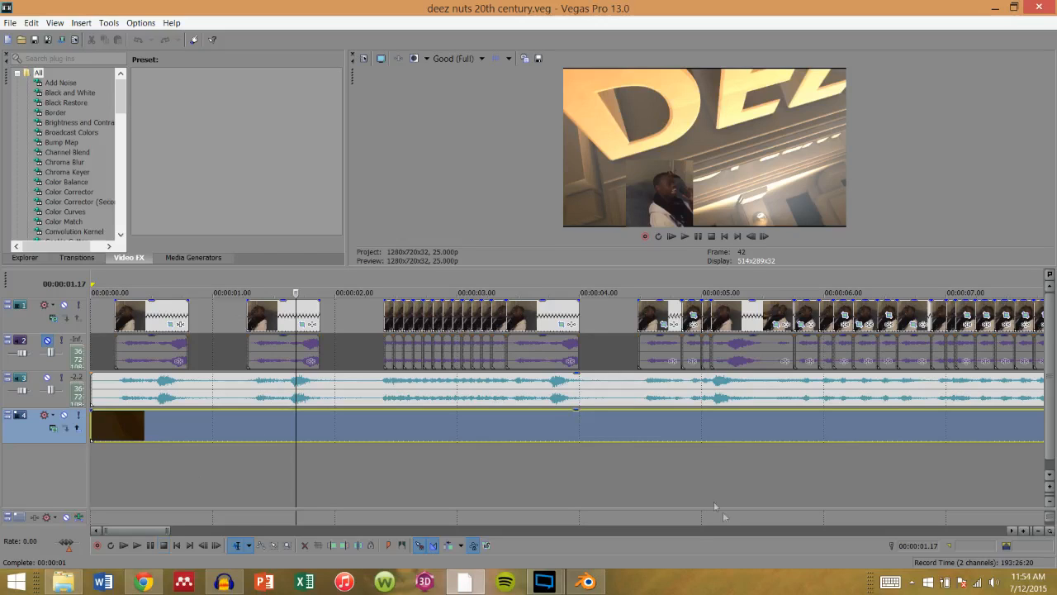
Check the media files in File Explorer and return to the Vegas Pro project
{"action": "left_click", "coordinate": [64, 581]}
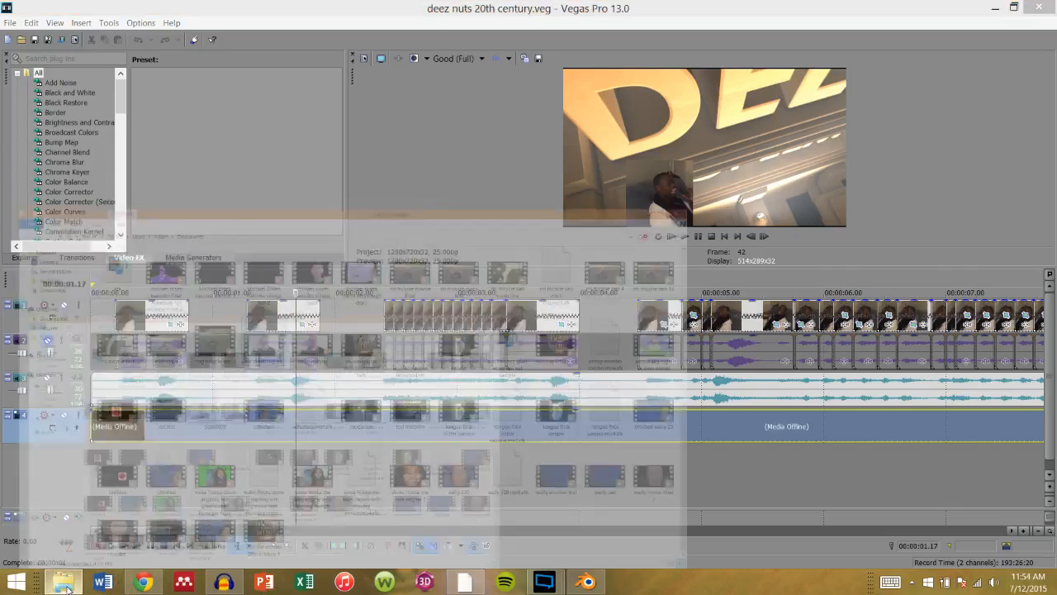
{"action": "left_click", "coordinate": [995, 7]}
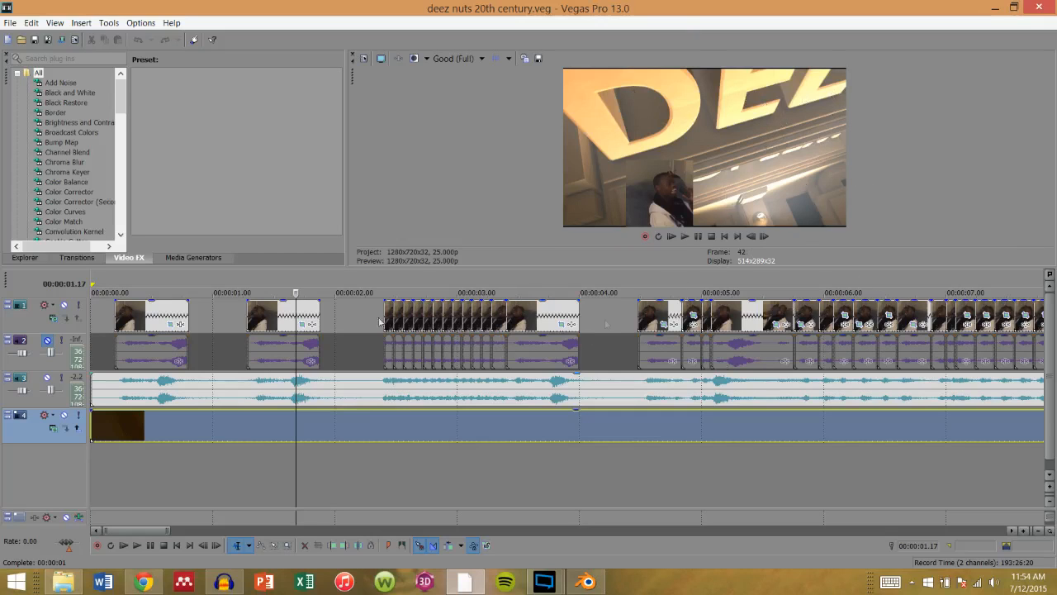
Extend the end of the first voice video clip on the timeline by two frames
{"action": "left_click", "coordinate": [119, 321]}
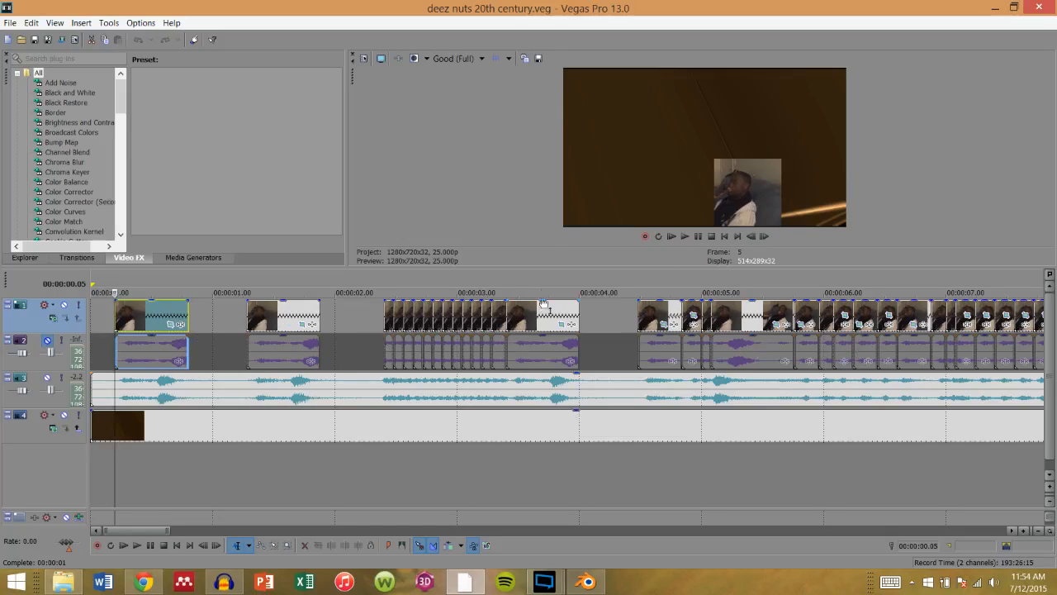
{"action": "left_click_drag", "start_coordinate": [149, 532], "coordinate": [285, 535]}
{"action": "scroll", "coordinate": [300, 469], "scroll_direction": "down", "scroll_amount": 3}
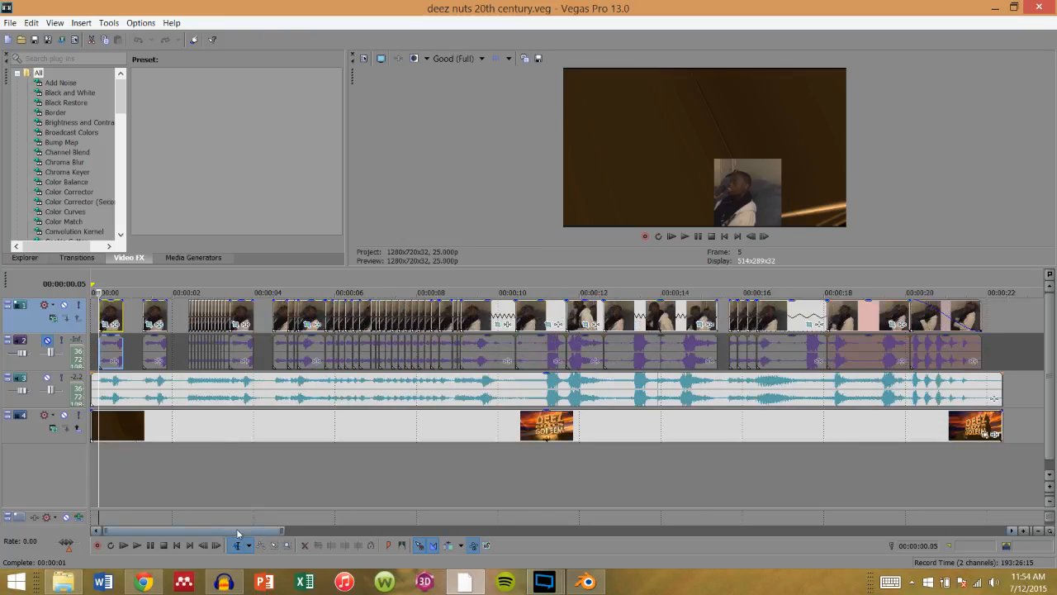
{"action": "scroll", "coordinate": [215, 427], "scroll_direction": "up", "scroll_amount": 4}
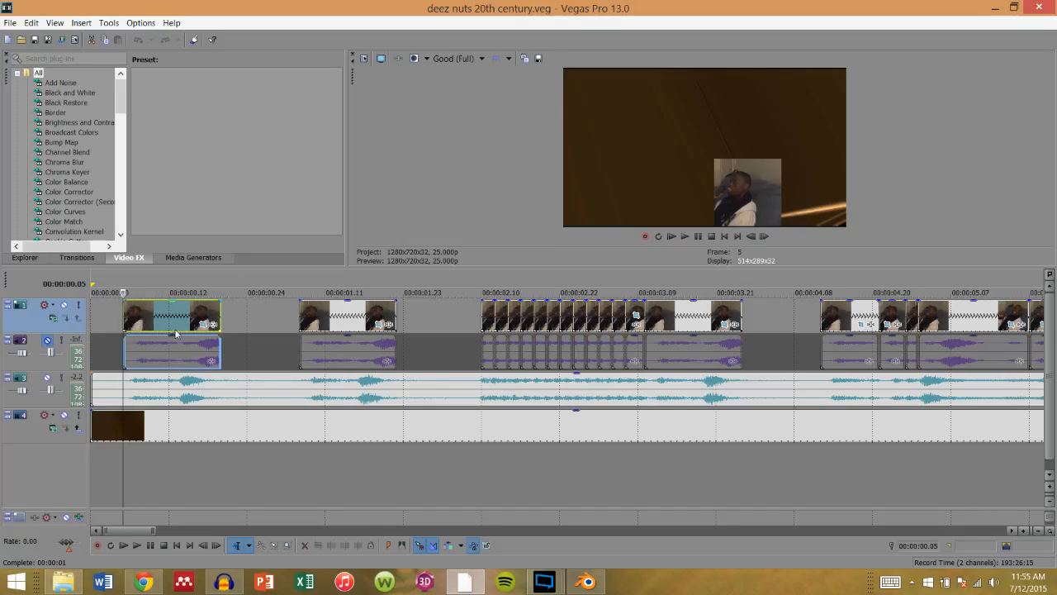
{"action": "mouse_move", "coordinate": [220, 318]}
{"action": "left_mouse_down"}
{"action": "mouse_move", "coordinate": [259, 318]}
{"action": "mouse_move", "coordinate": [231, 318]}
{"action": "left_mouse_up"}
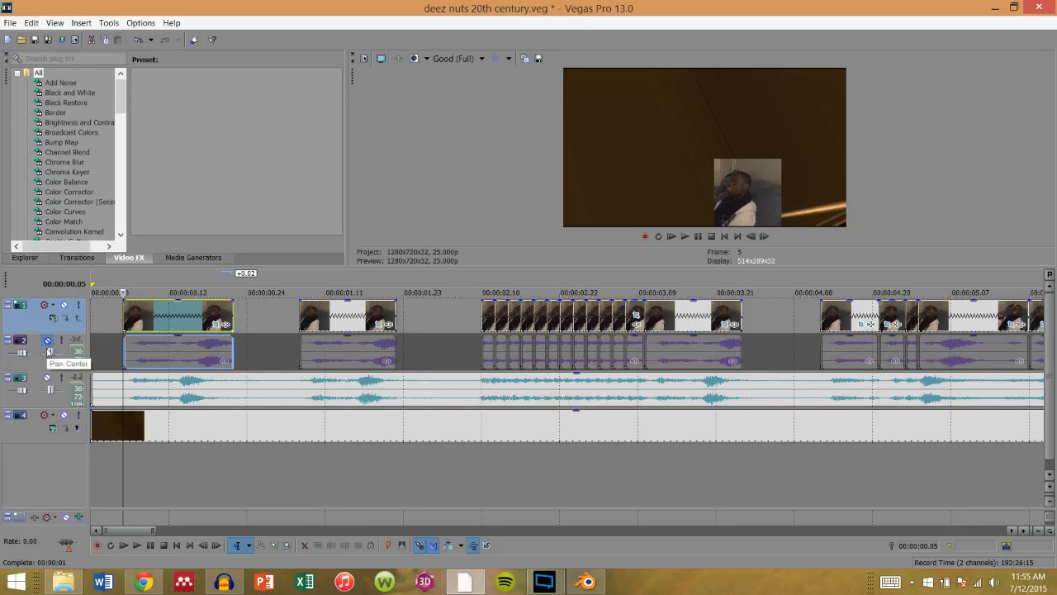
Look over the file and render commands, and play the timeline from 00:00:00.05 to 00:00:00.10
{"action": "left_click", "coordinate": [10, 22]}
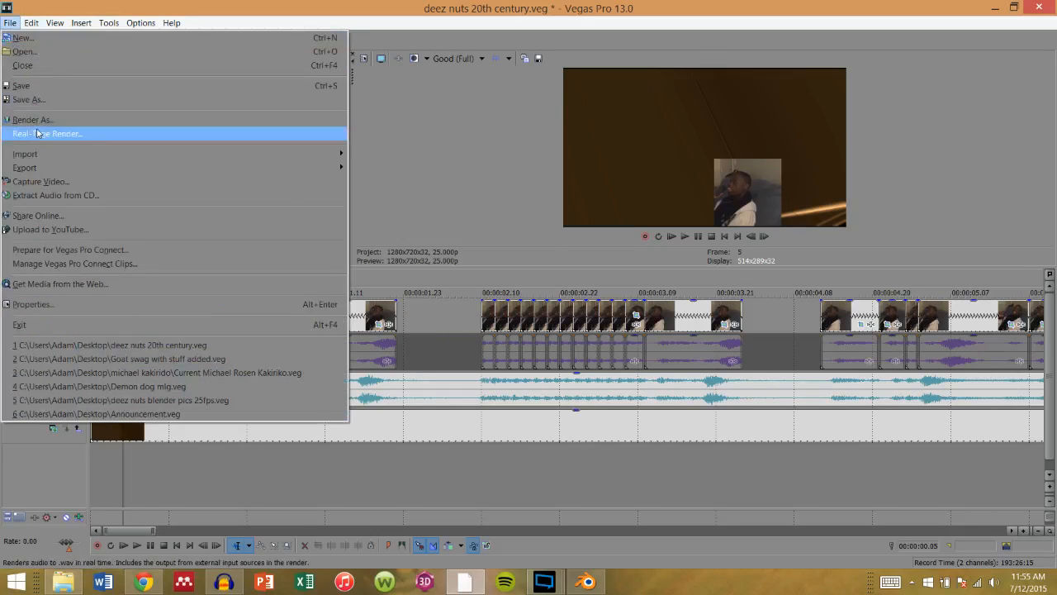
{"action": "left_click", "coordinate": [407, 169]}
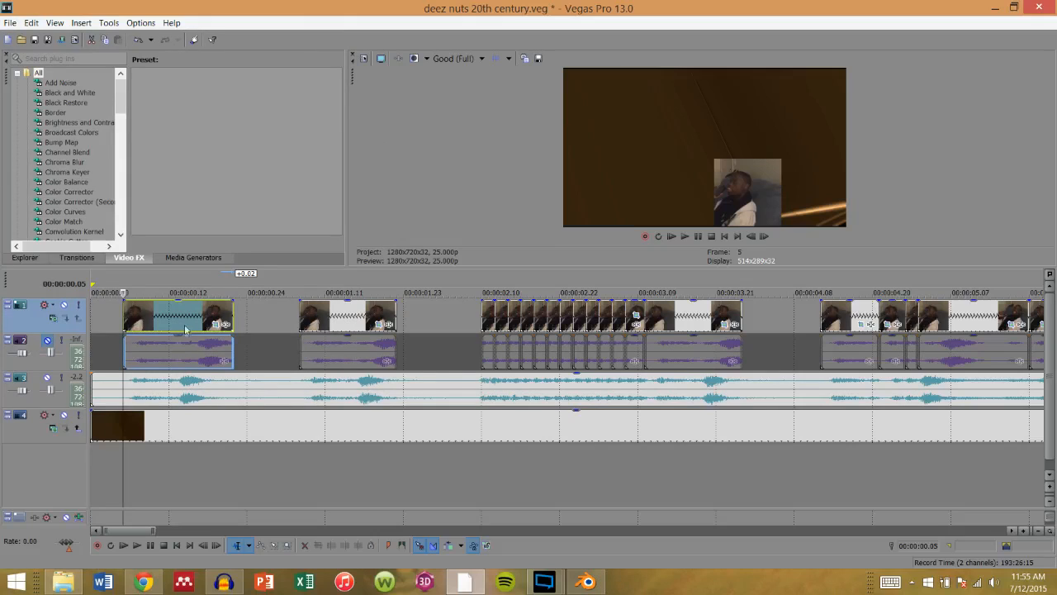
{"action": "key", "text": "space"}
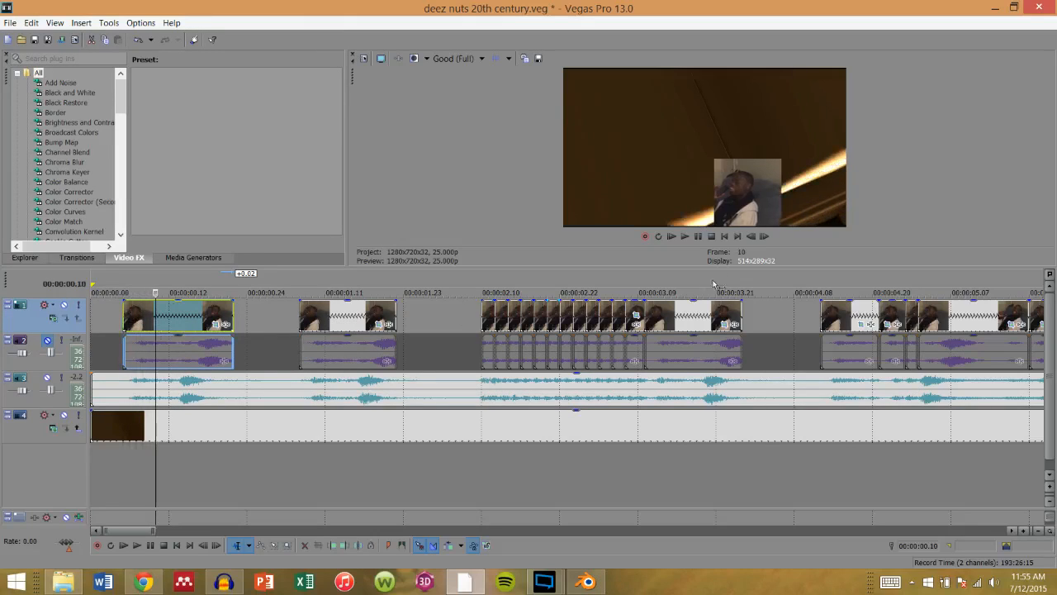
Enlarge the video preview area and place the playhead at 00:00:00.17 in the first voice clip
{"action": "left_click_drag", "start_coordinate": [733, 267], "coordinate": [739, 357]}
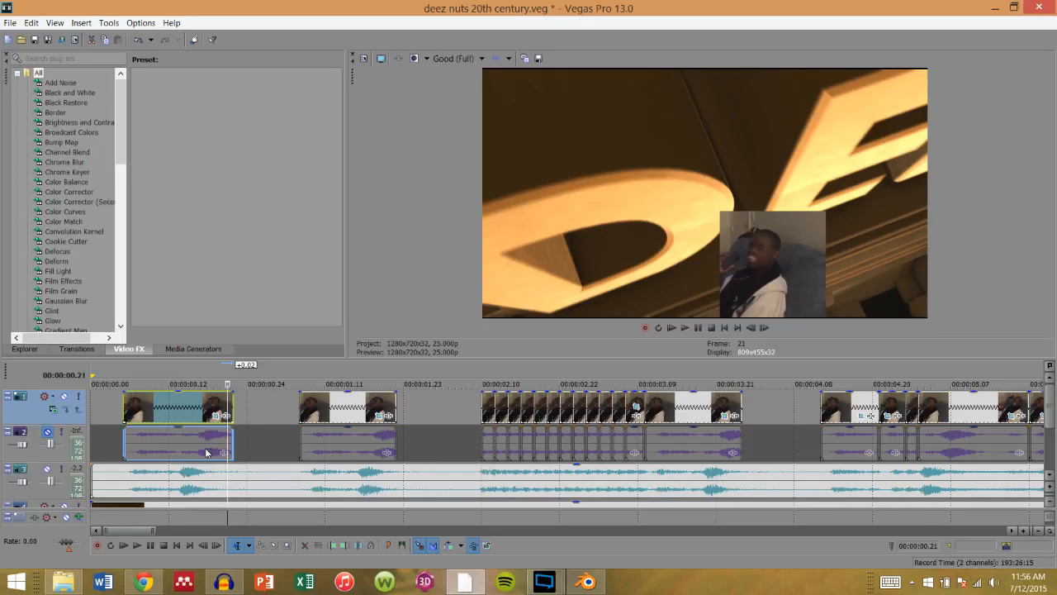
{"action": "left_click", "coordinate": [203, 450]}
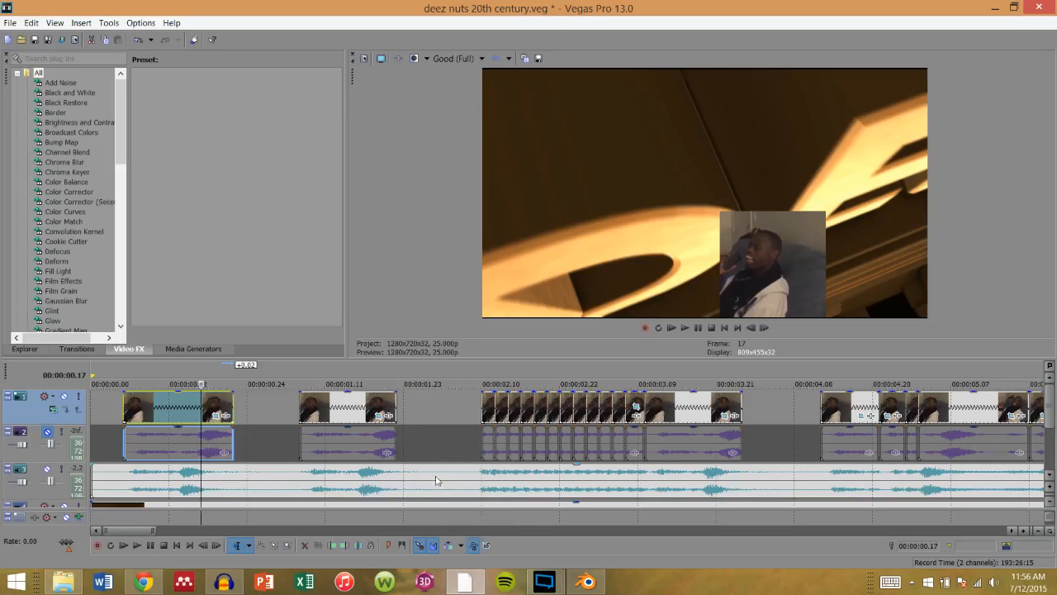
Play the run of short repeated voice clips from 00:00:02.11, stopping at 00:00:03.14
{"action": "left_click_drag", "start_coordinate": [125, 530], "coordinate": [135, 530]}
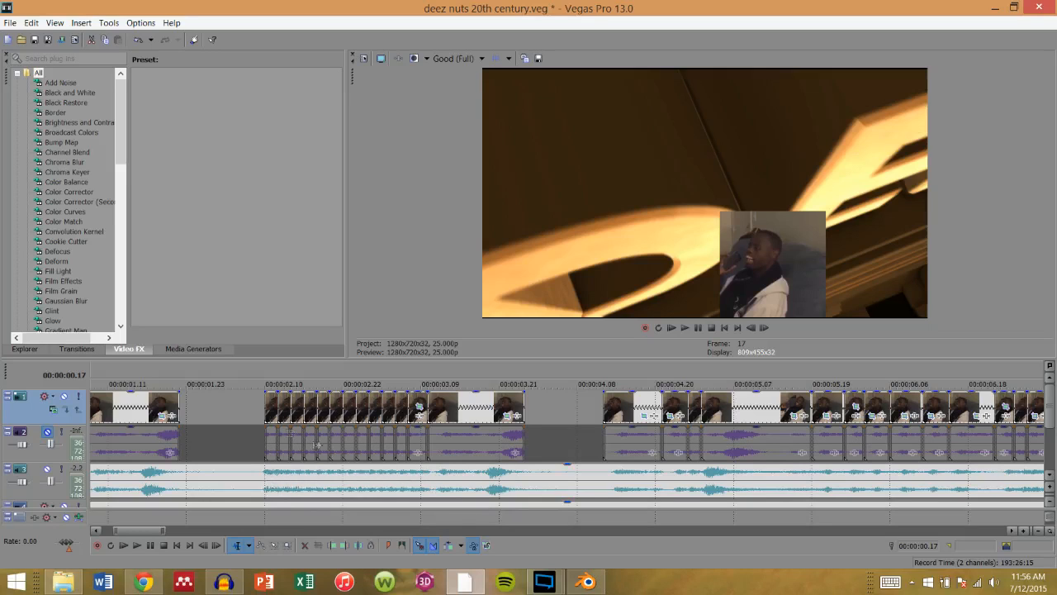
{"action": "left_click", "coordinate": [270, 411]}
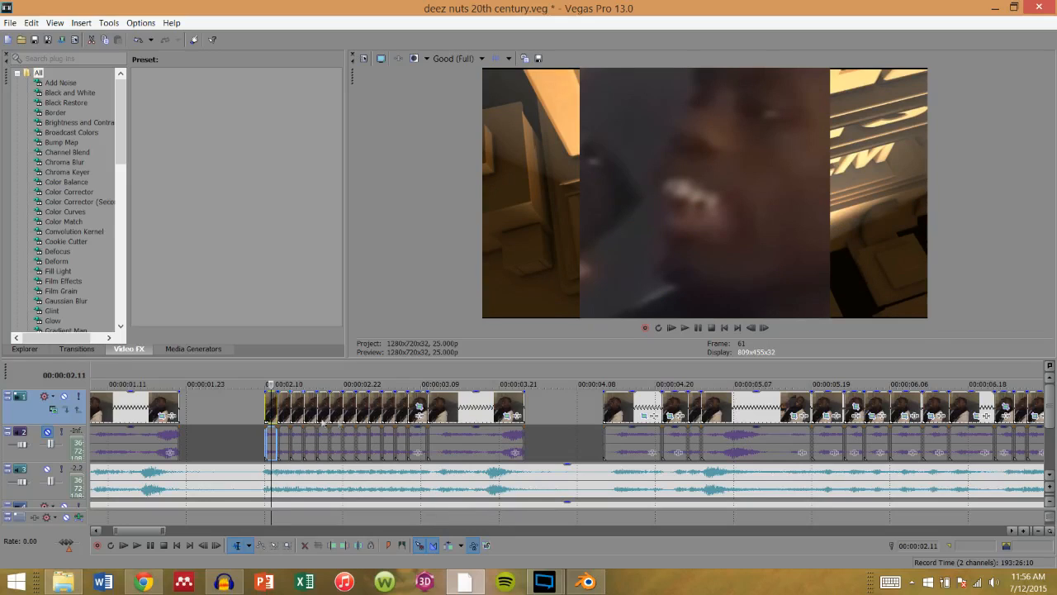
{"action": "key", "text": "space"}
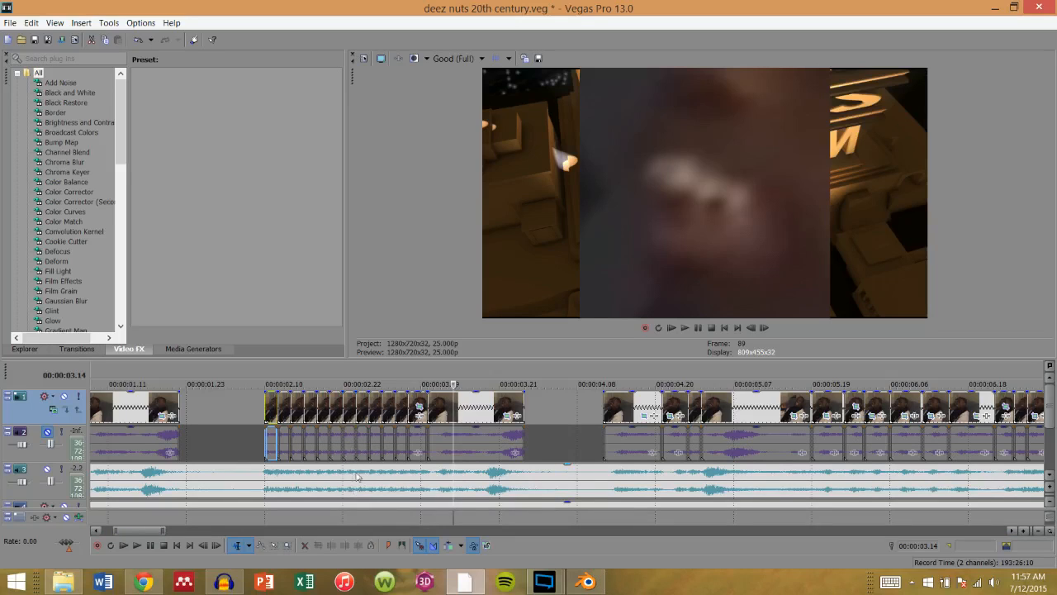
Select the voice video clip at 00:00:11.01 and play the timeline briefly from there
{"action": "left_click_drag", "start_coordinate": [144, 533], "coordinate": [177, 541]}
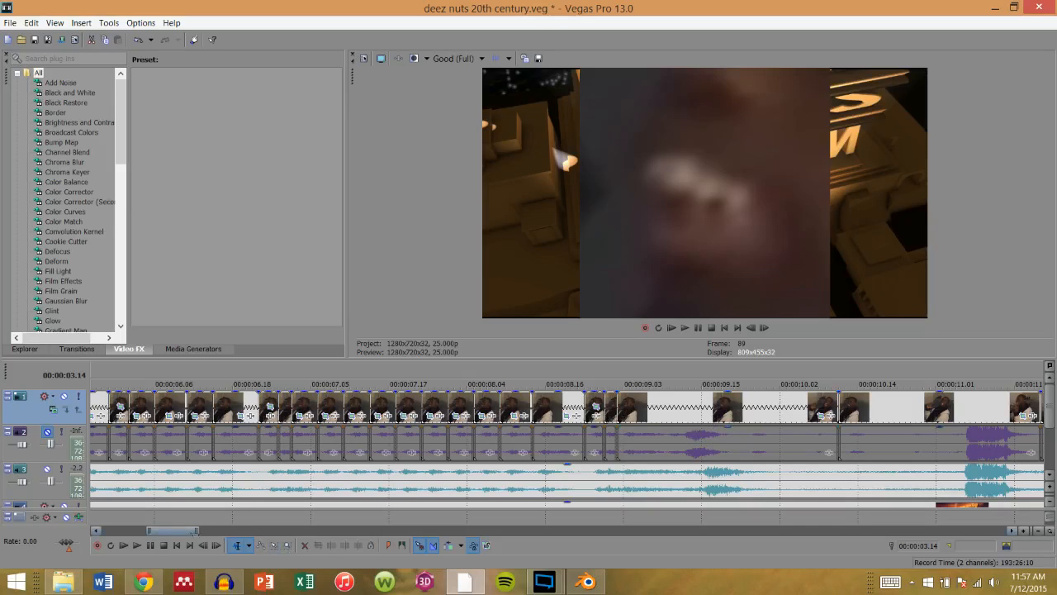
{"action": "left_click_drag", "start_coordinate": [185, 535], "coordinate": [212, 538]}
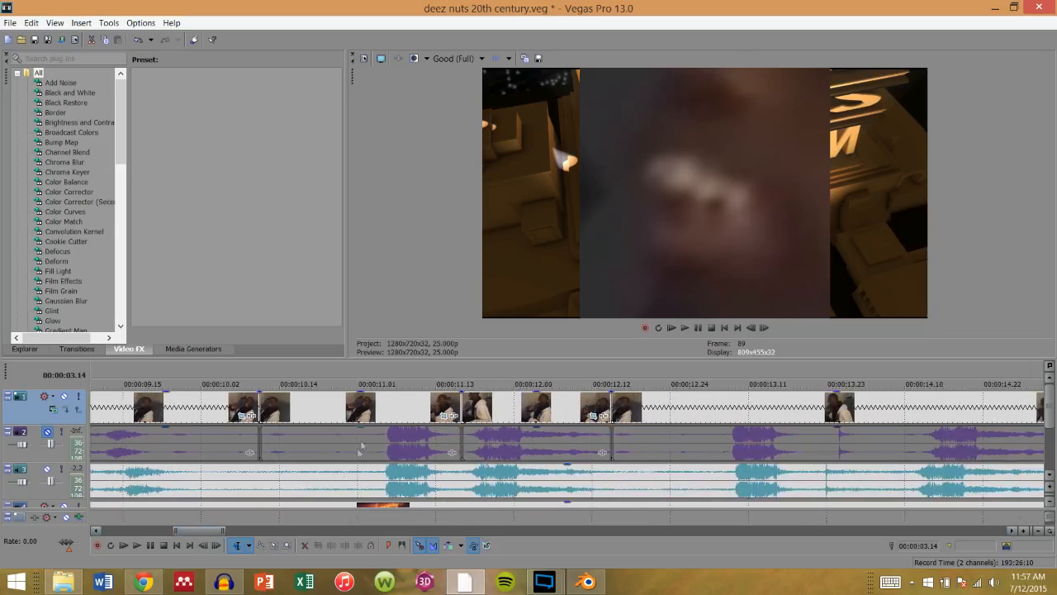
{"action": "left_click", "coordinate": [358, 403]}
{"action": "left_click", "coordinate": [685, 327]}
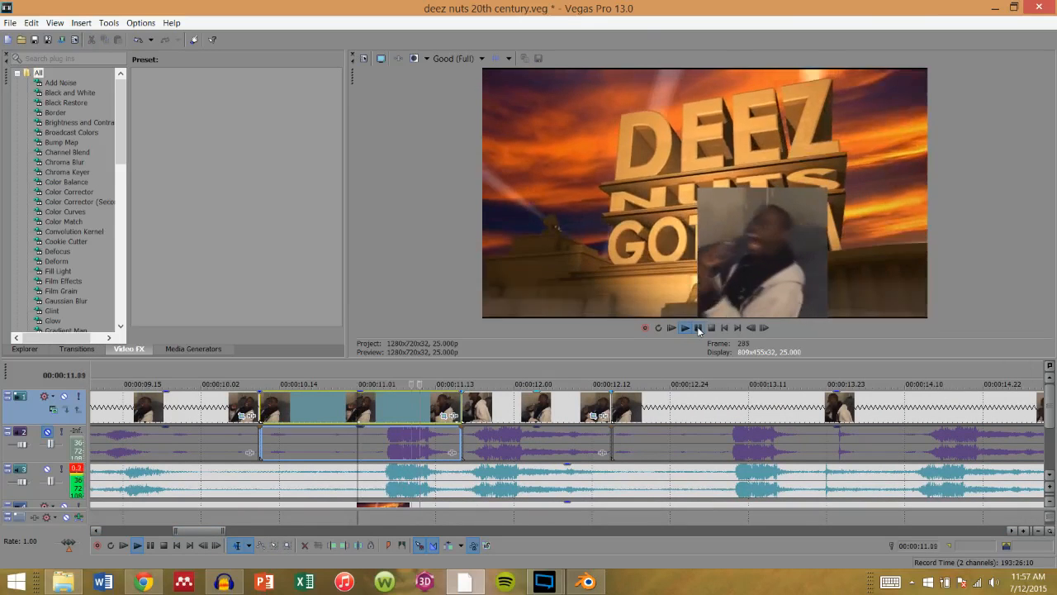
{"action": "left_click", "coordinate": [699, 327]}
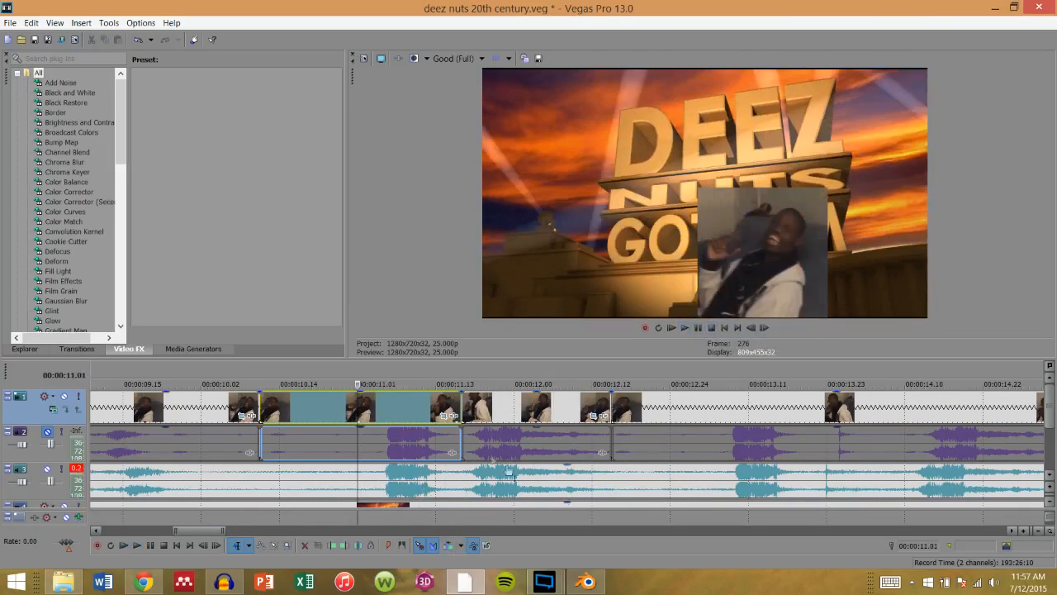
Compare the two audio waveforms around 00:00:11.01 up close and place the playhead at the loud onset at 00:00:11.05
{"action": "scroll", "coordinate": [429, 479], "scroll_direction": "up", "scroll_amount": 5}
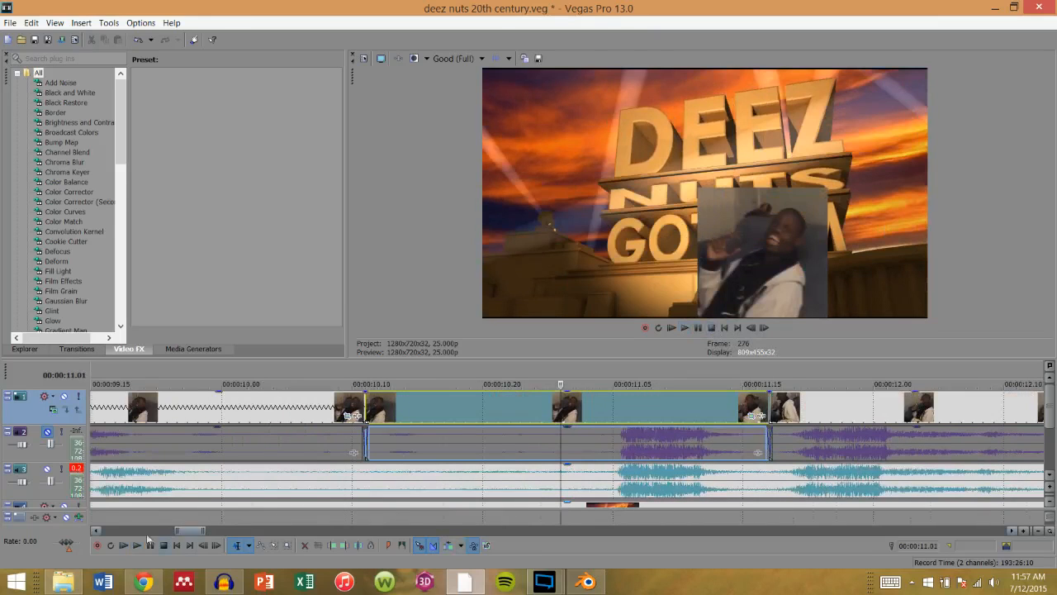
{"action": "left_click_drag", "start_coordinate": [190, 532], "coordinate": [197, 532]}
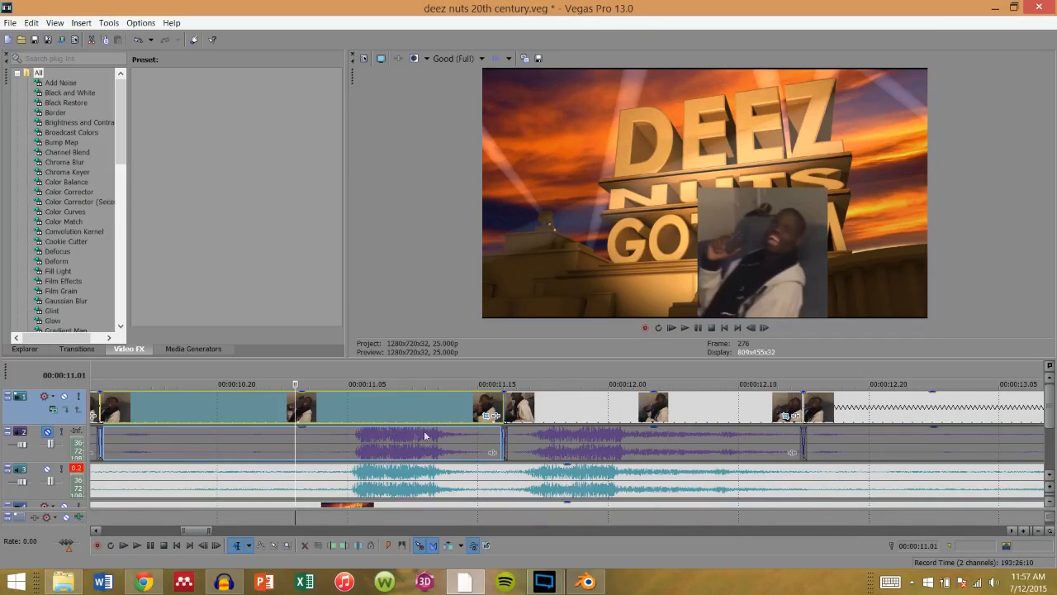
{"action": "scroll", "coordinate": [371, 467], "scroll_direction": "up", "scroll_amount": 8}
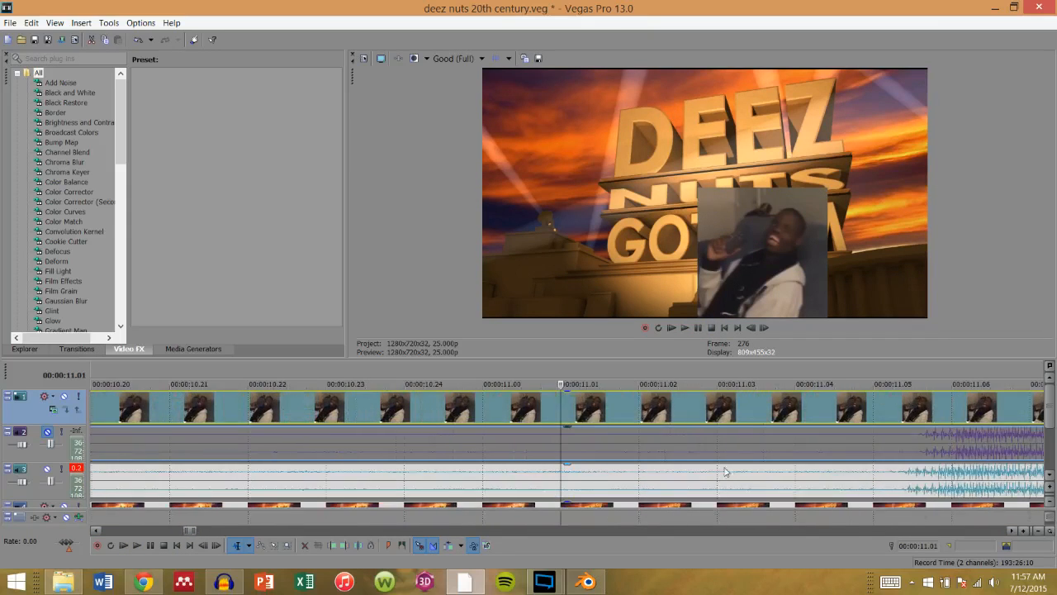
{"action": "scroll", "coordinate": [826, 460], "scroll_direction": "down", "scroll_amount": 2}
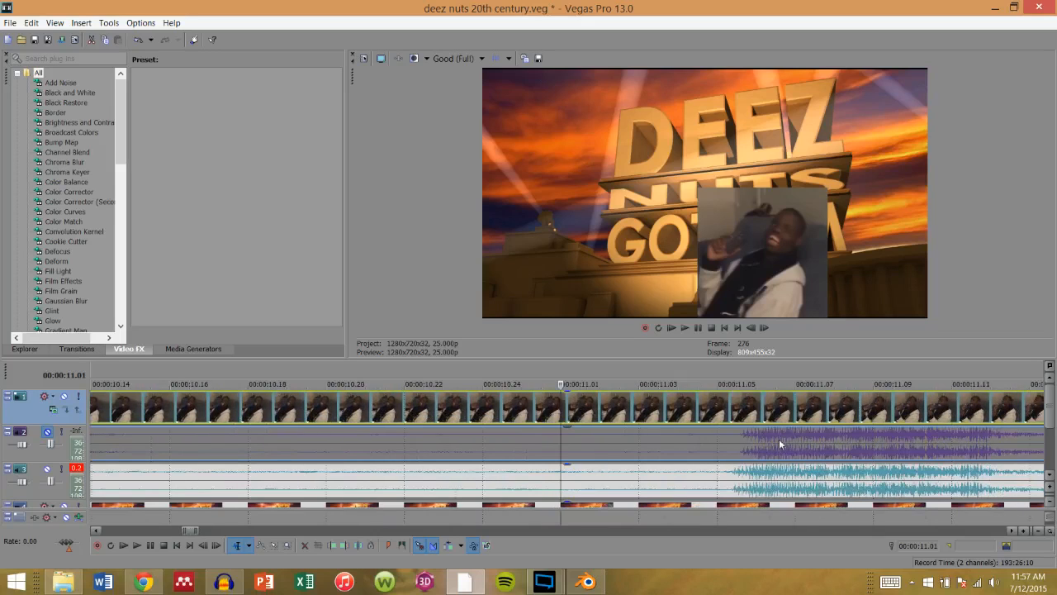
{"action": "left_click", "coordinate": [717, 433]}
{"action": "scroll", "coordinate": [358, 444], "scroll_direction": "down", "scroll_amount": 3}
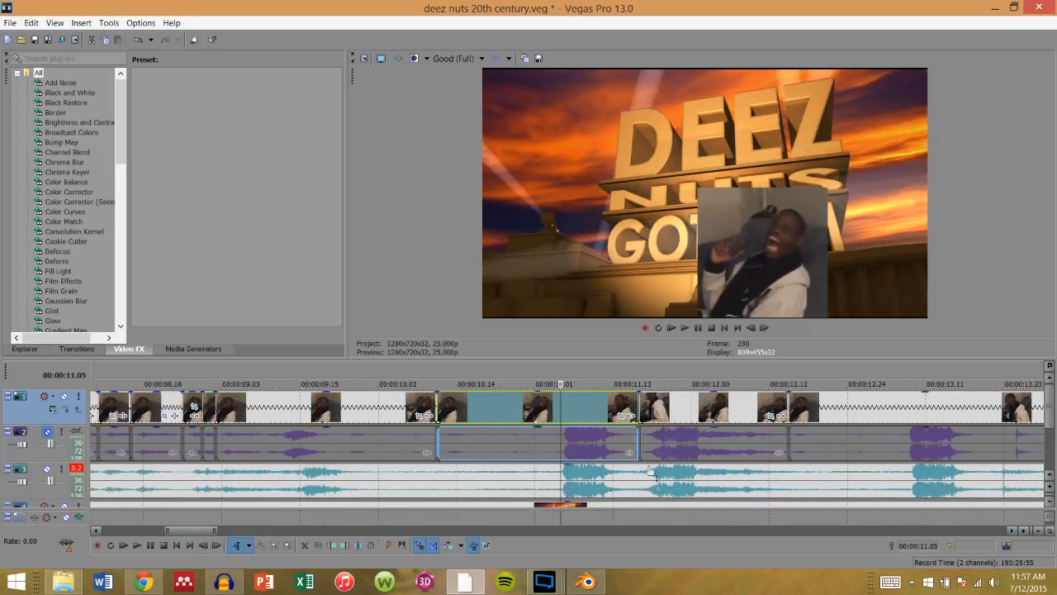
Switch to Audacity and look through the Deez Nuts track and the voice clip tracks below it
{"action": "left_click", "coordinate": [224, 581]}
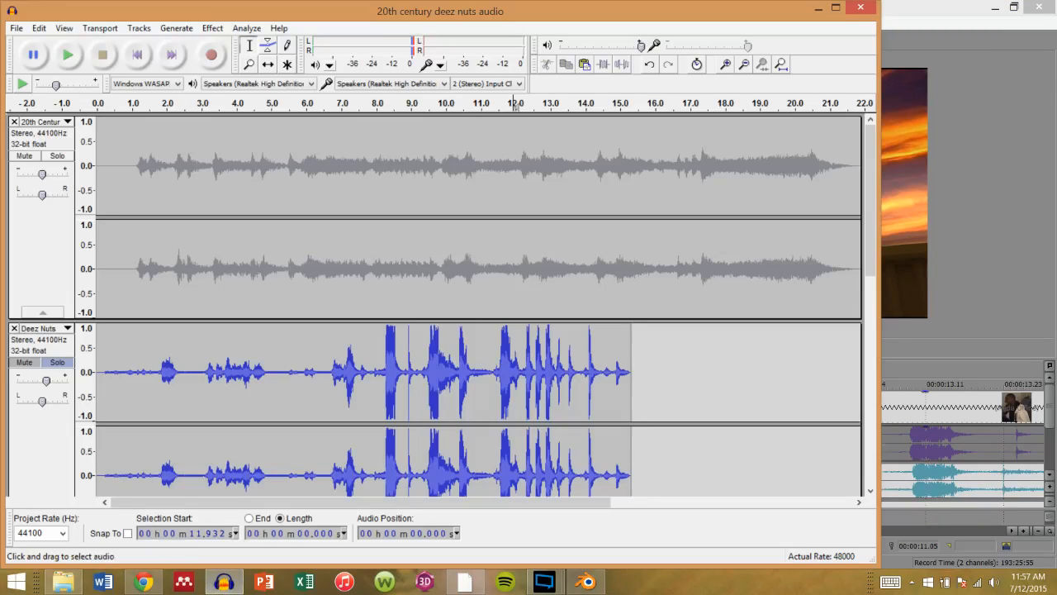
{"action": "left_click_drag", "start_coordinate": [870, 245], "coordinate": [867, 267]}
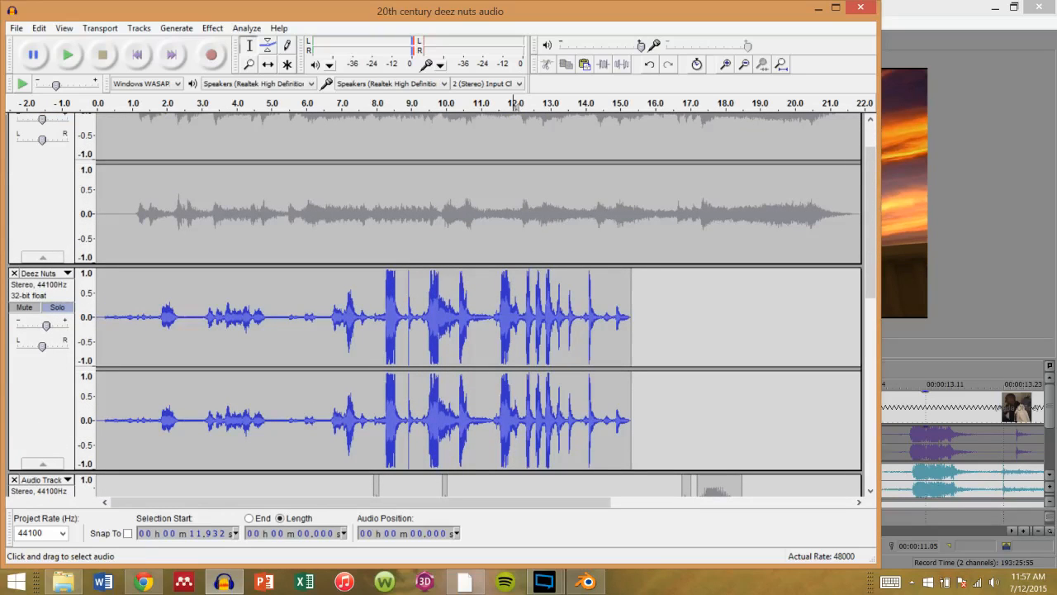
{"action": "left_click_drag", "start_coordinate": [872, 225], "coordinate": [872, 286]}
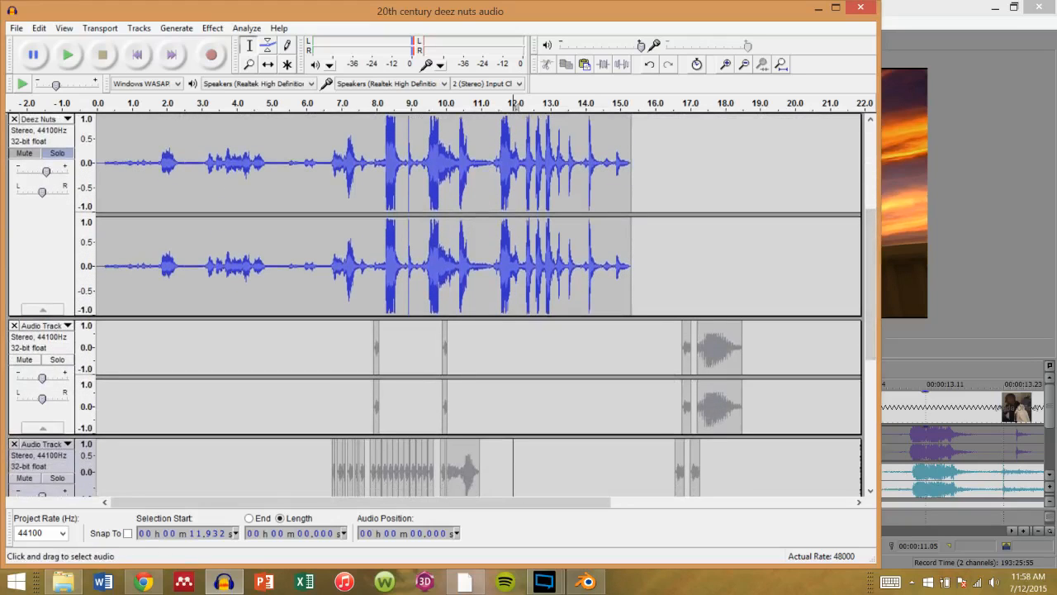
Try changing the tempo of the last clip in the first voice clip track by -23 percent, and undo the change
{"action": "left_click_drag", "start_coordinate": [749, 376], "coordinate": [698, 376]}
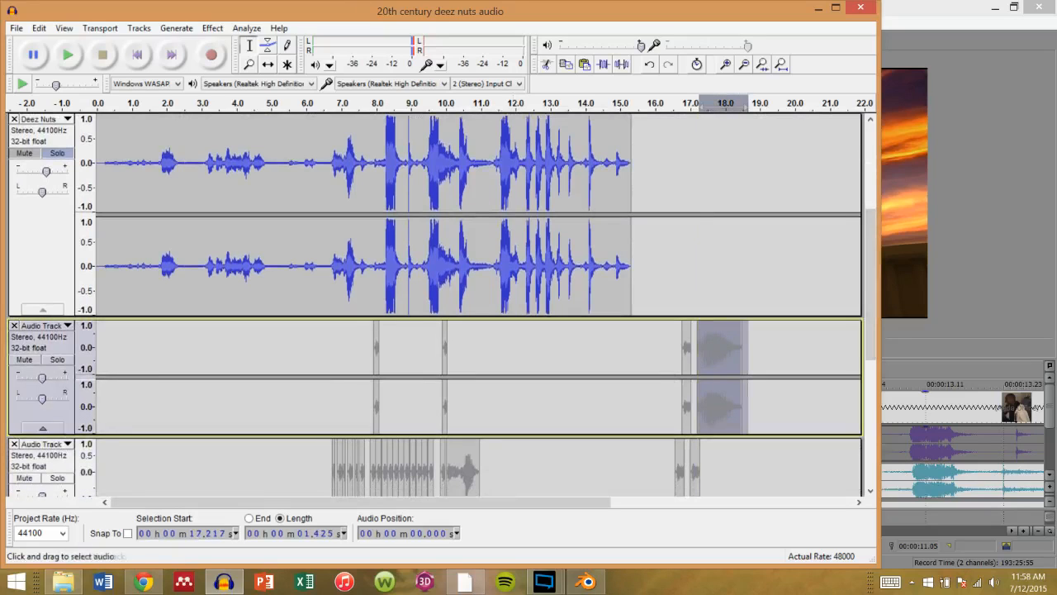
{"action": "left_click", "coordinate": [212, 28]}
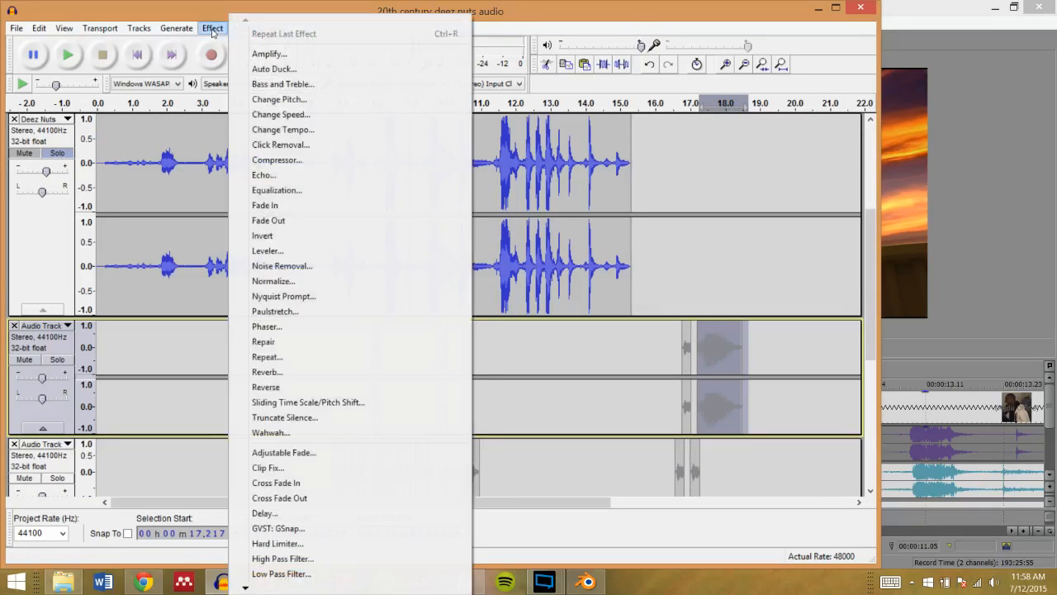
{"action": "left_click", "coordinate": [289, 134]}
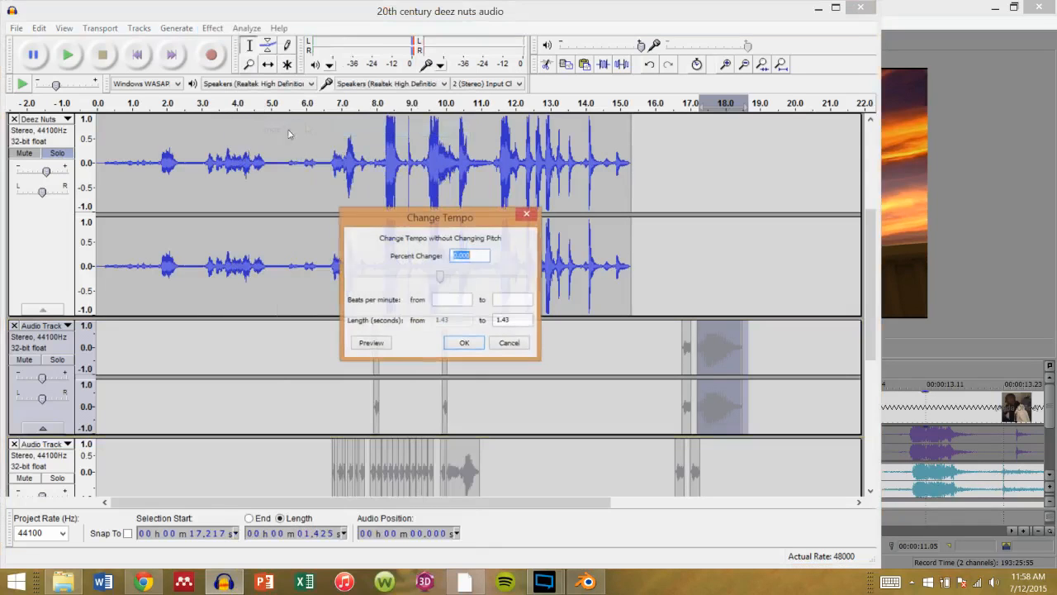
{"action": "left_click_drag", "start_coordinate": [442, 280], "coordinate": [421, 279]}
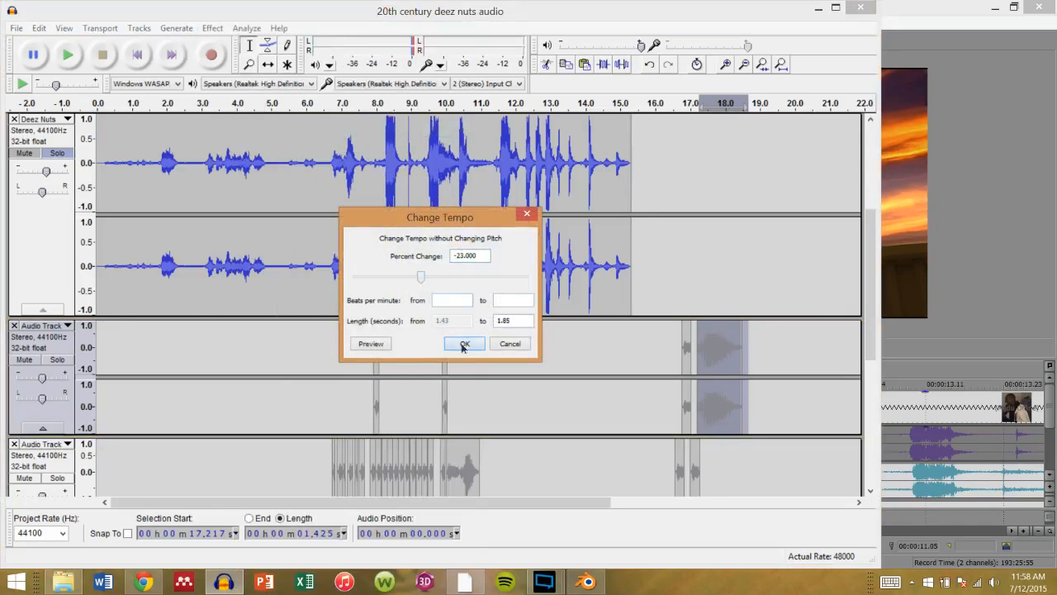
{"action": "left_click", "coordinate": [464, 344]}
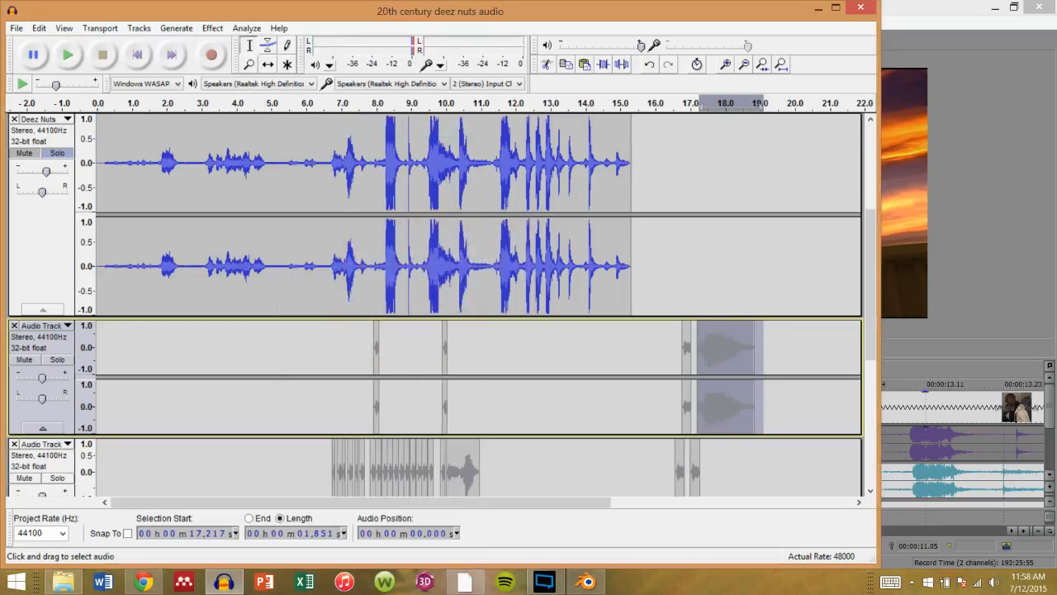
{"action": "key", "text": "ctrl+z"}
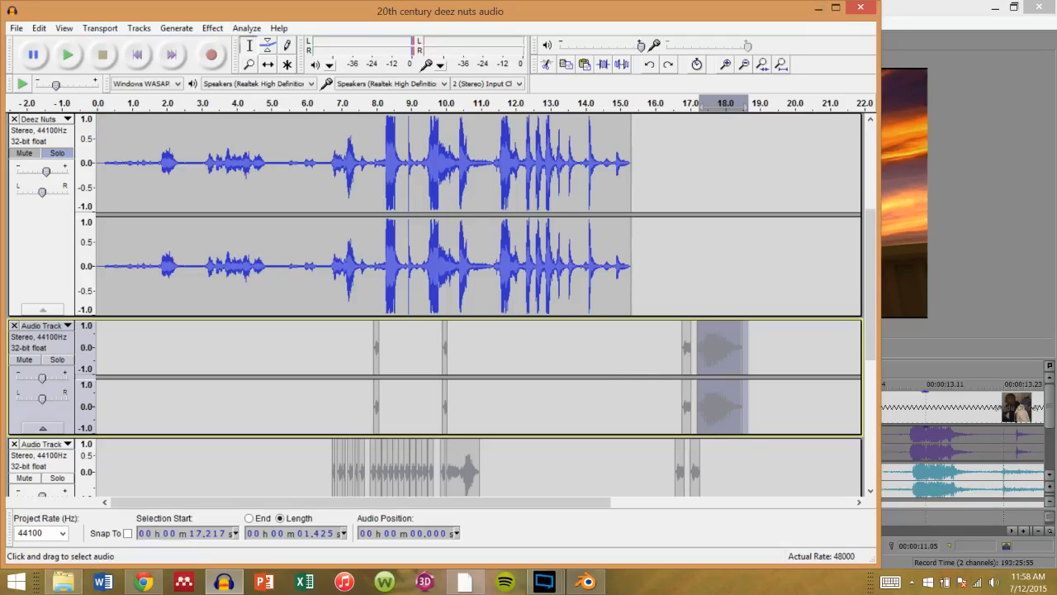
Return to Vegas Pro and try the value 5 in the properties of the selected voice video clip at 00:00:11.05
{"action": "left_click", "coordinate": [818, 8]}
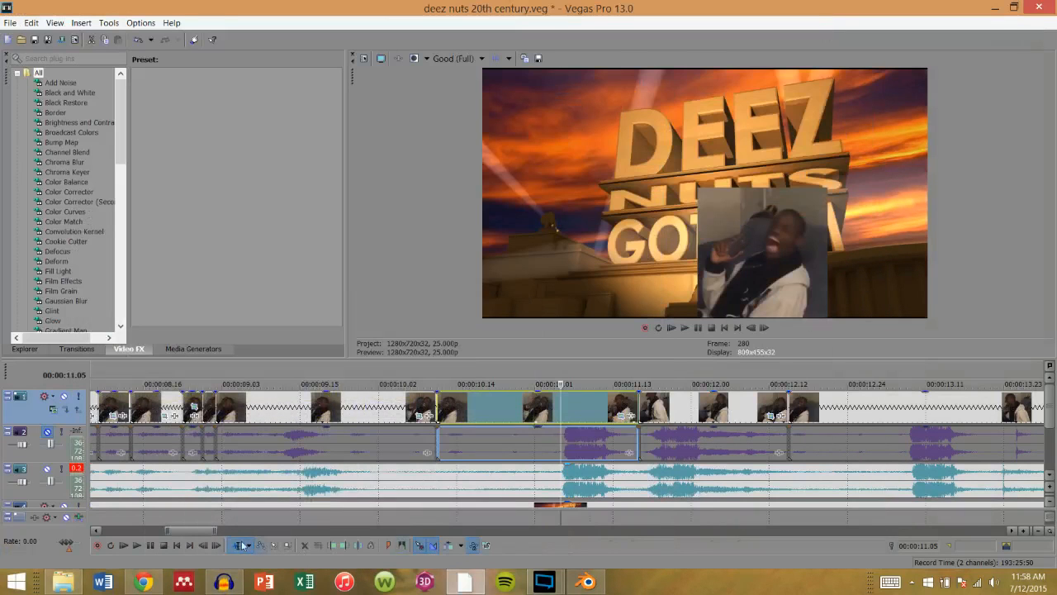
{"action": "left_click_drag", "start_coordinate": [207, 531], "coordinate": [218, 531]}
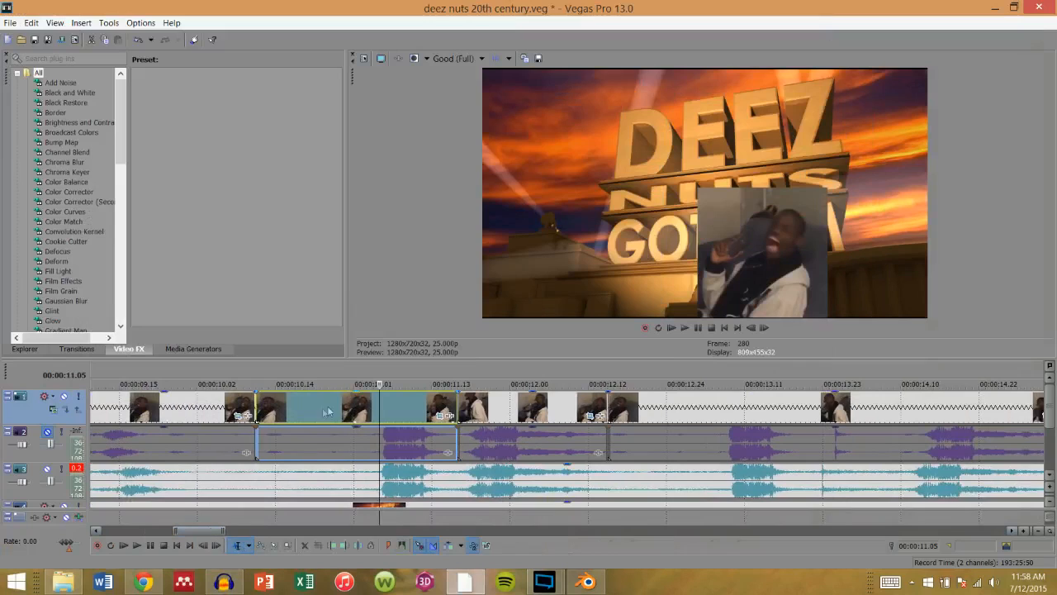
{"action": "right_click", "coordinate": [402, 412]}
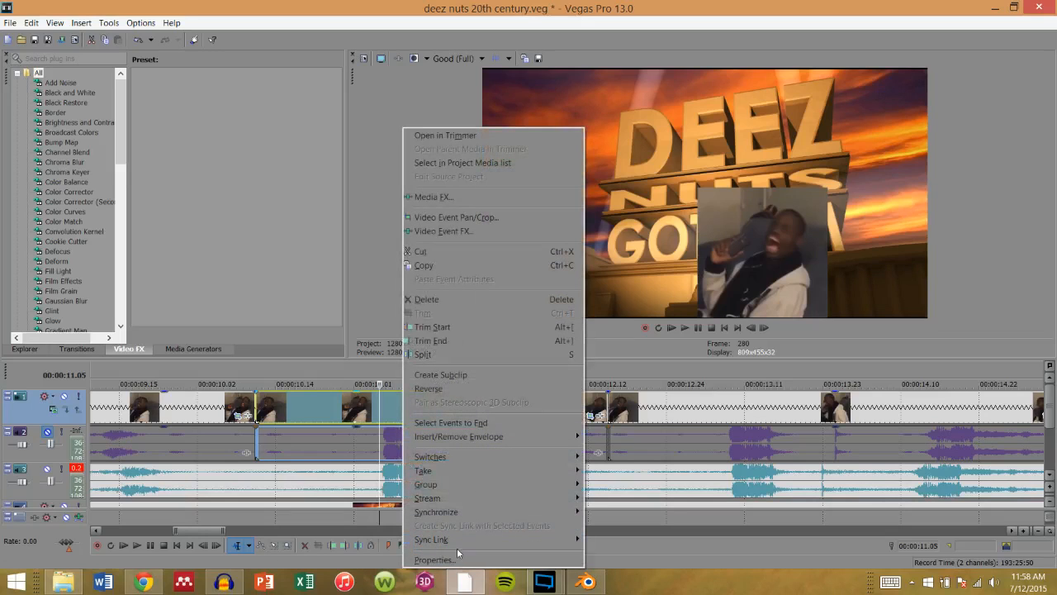
{"action": "left_click", "coordinate": [454, 560]}
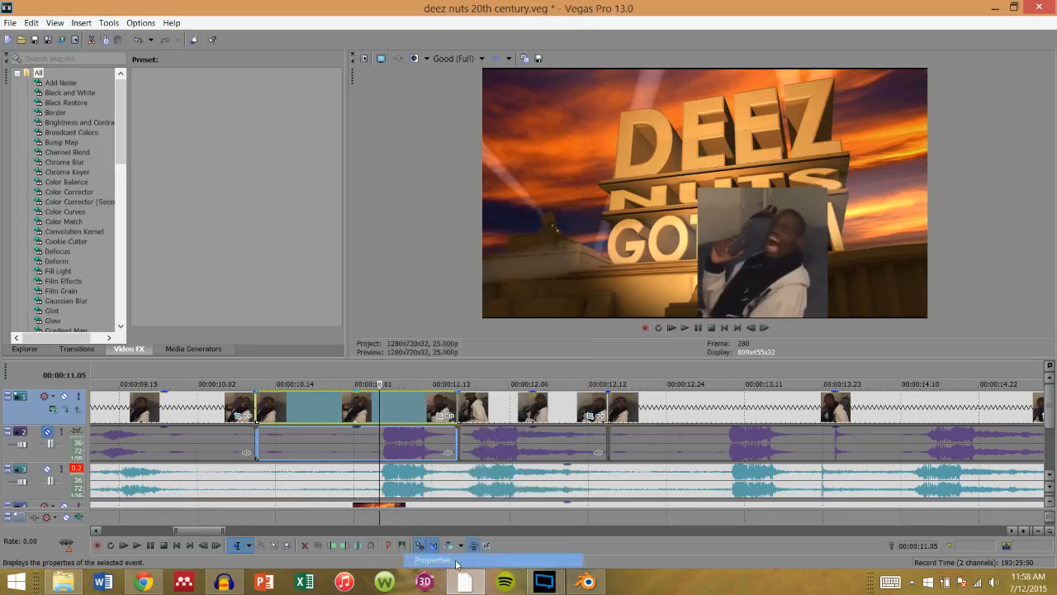
{"action": "double_click", "coordinate": [514, 263]}
{"action": "type", "text": "5"}
{"action": "key", "text": "Return"}
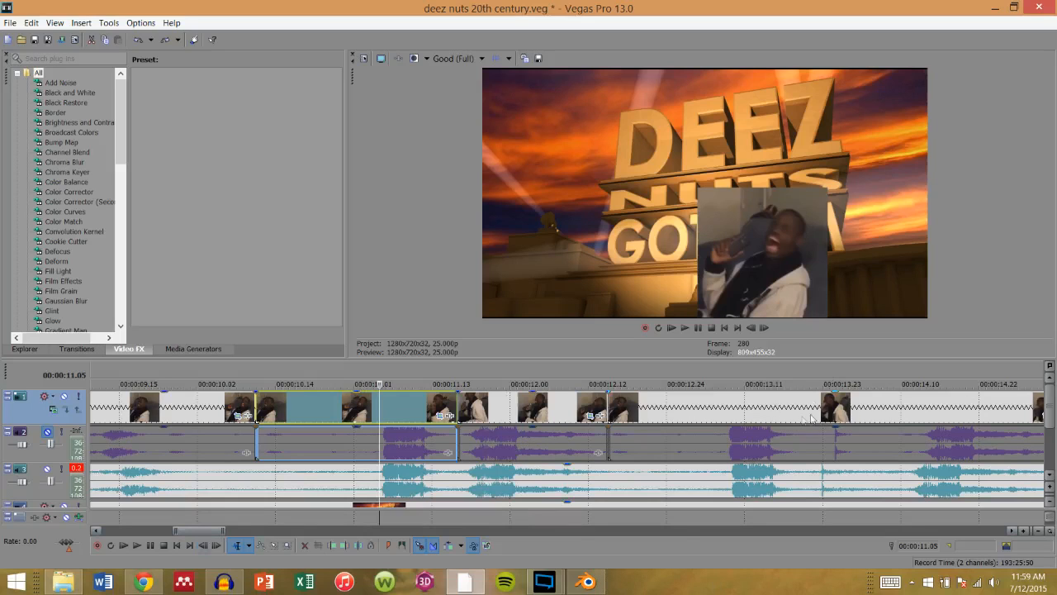
Select the long time-stretched voice clip after 00:00:12.12 and play it, stopping at 00:00:14.09
{"action": "left_click_drag", "start_coordinate": [191, 535], "coordinate": [208, 535]}
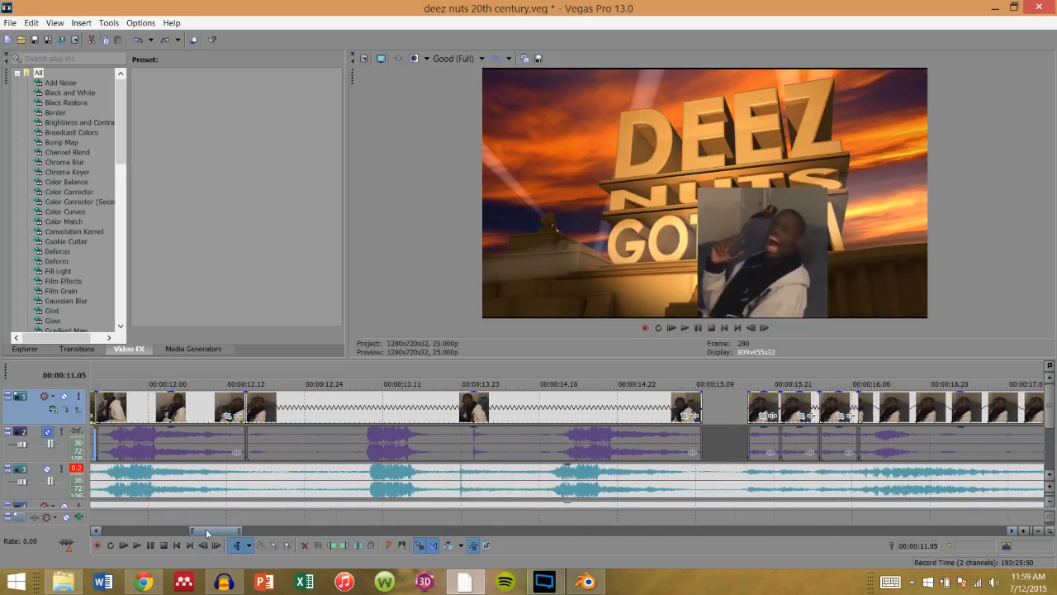
{"action": "left_click", "coordinate": [457, 413]}
{"action": "key", "text": "space"}
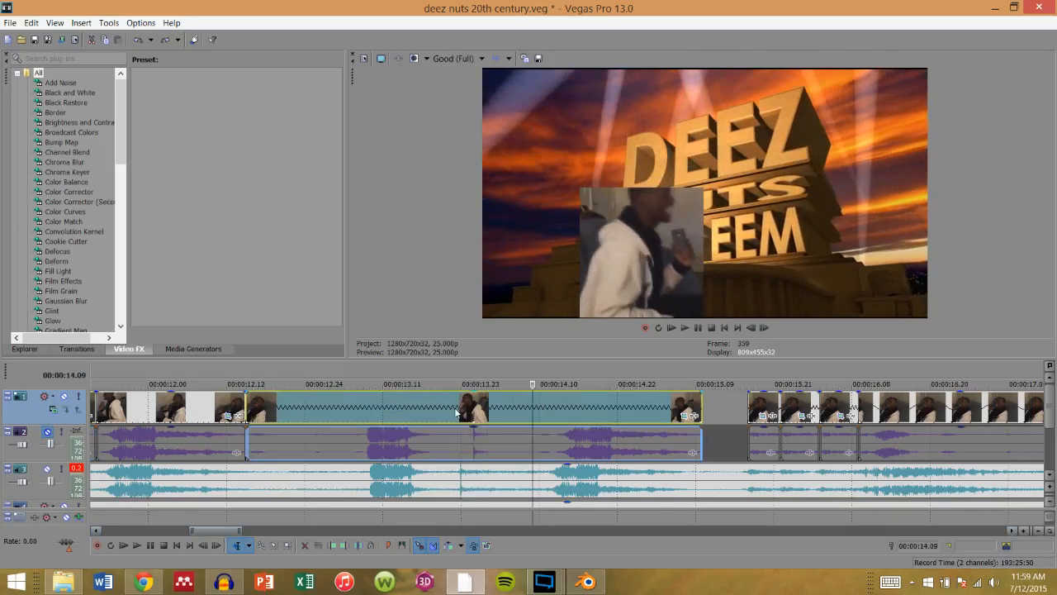
Step frame by frame back and forth through the selected clip between 00:00:14.08 and 00:00:14.19
{"action": "key", "text": "Left"}
{"action": "key", "text": "Left"}
{"action": "key", "text": "Left"}
{"action": "key", "text": "Left"}
{"action": "key", "text": "Left"}
{"action": "key", "text": "Left"}
{"action": "key", "text": "Left"}
{"action": "key", "text": "Left"}
{"action": "key", "text": "Left"}
{"action": "key", "text": "Left"}
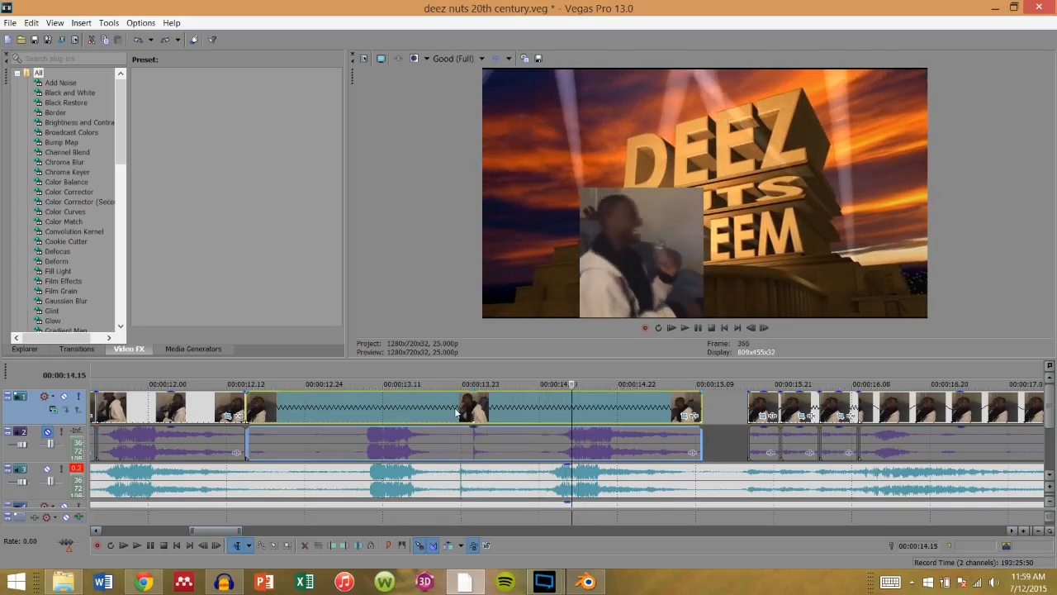
{"action": "key", "text": "Right"}
{"action": "key", "text": "Right"}
{"action": "key", "text": "Right"}
{"action": "key", "text": "Right"}
{"action": "key", "text": "Right"}
{"action": "key", "text": "Right"}
{"action": "key", "text": "Right"}
{"action": "key", "text": "Right"}
{"action": "key", "text": "Right"}
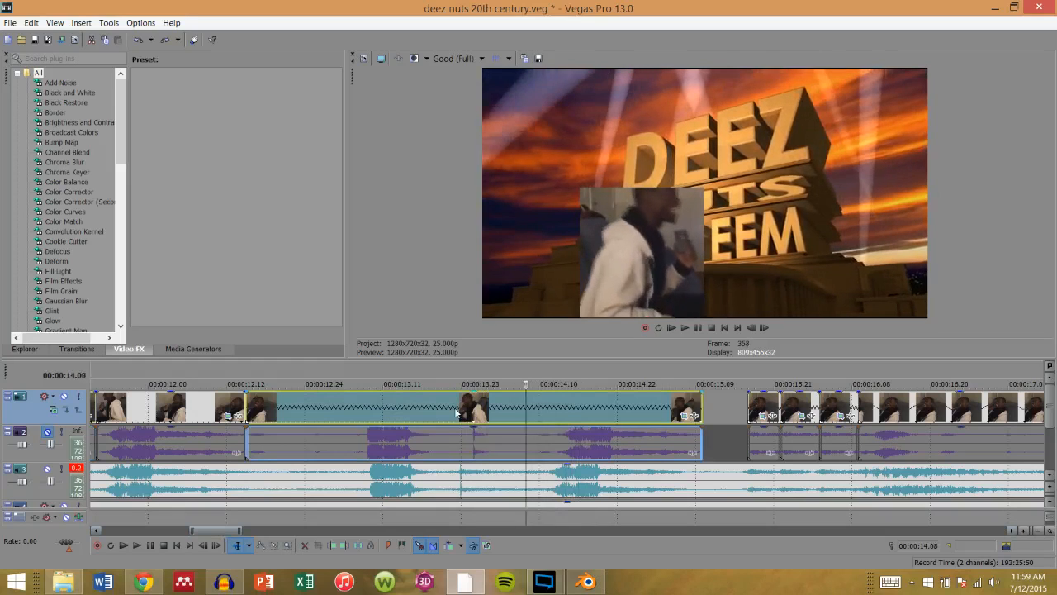
{"action": "key", "text": "Right"}
{"action": "key", "text": "Right"}
{"action": "key", "text": "Right"}
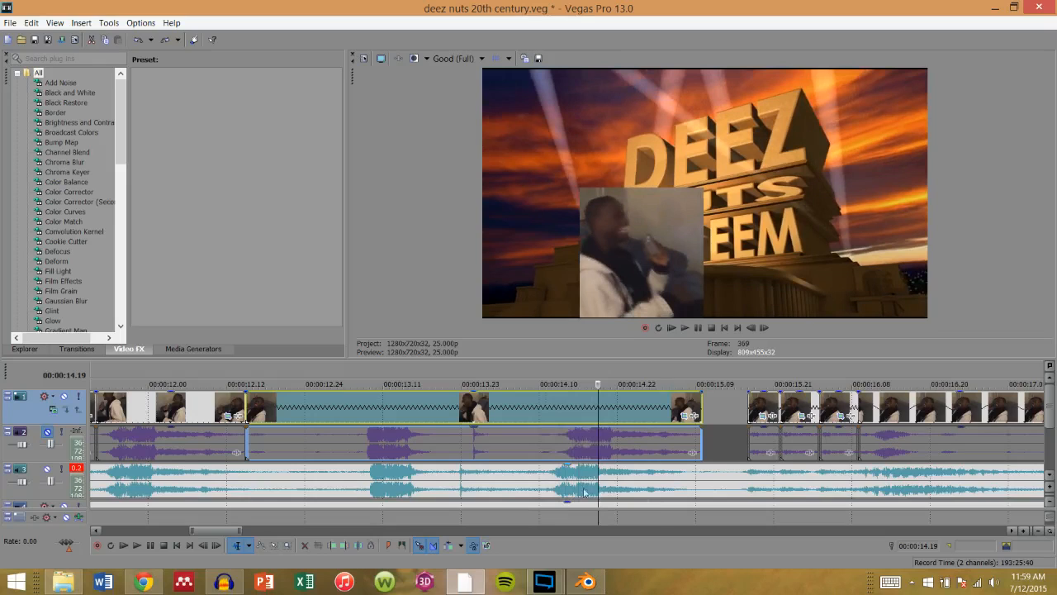
Select the red-tinted voice clip at 00:00:18.11 and preview playback around that position
{"action": "scroll", "coordinate": [697, 396], "scroll_direction": "down", "scroll_amount": 5}
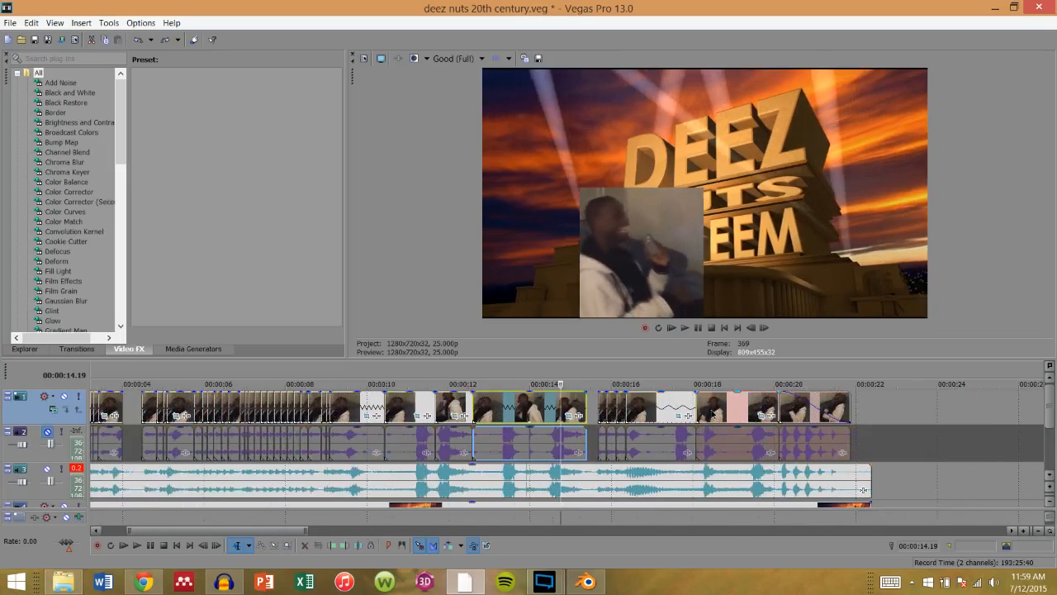
{"action": "left_click", "coordinate": [711, 413]}
{"action": "key", "text": "KP_0"}
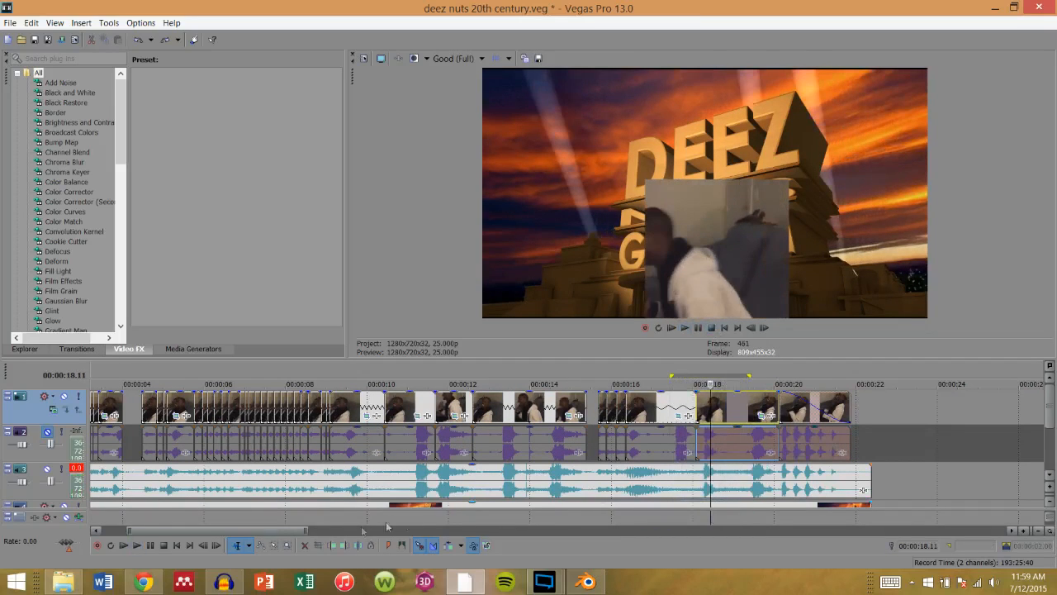
Select the last voice video clip at 00:00:20.08 on the timeline
{"action": "left_click_drag", "start_coordinate": [252, 532], "coordinate": [304, 535]}
{"action": "left_click", "coordinate": [511, 415]}
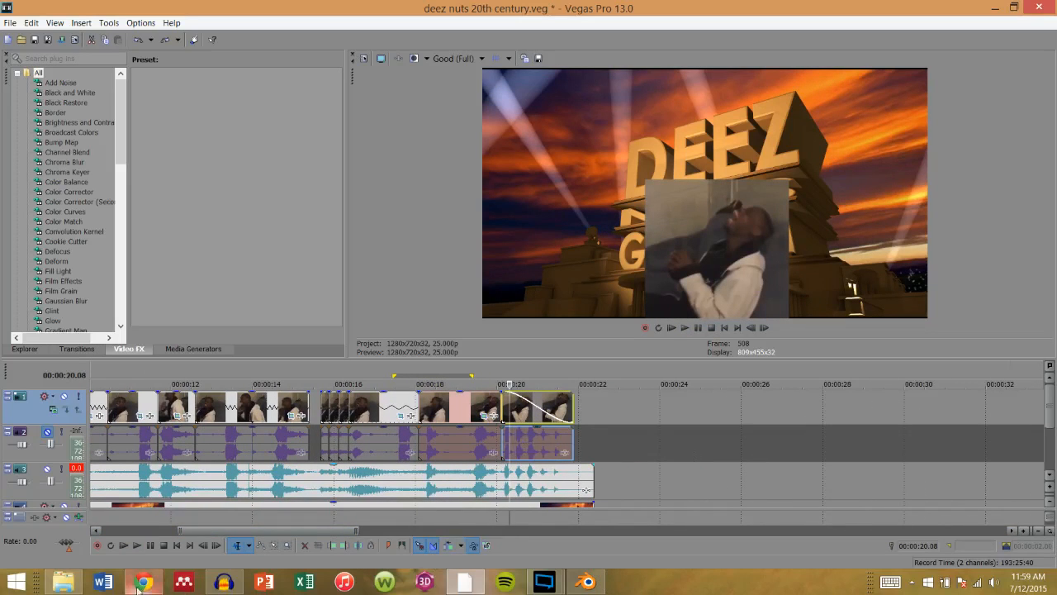
Switch to Audacity and solo the lowest Deez Nuts track, placing the cursor in its last clip at 19.805 s
{"action": "left_click", "coordinate": [225, 580]}
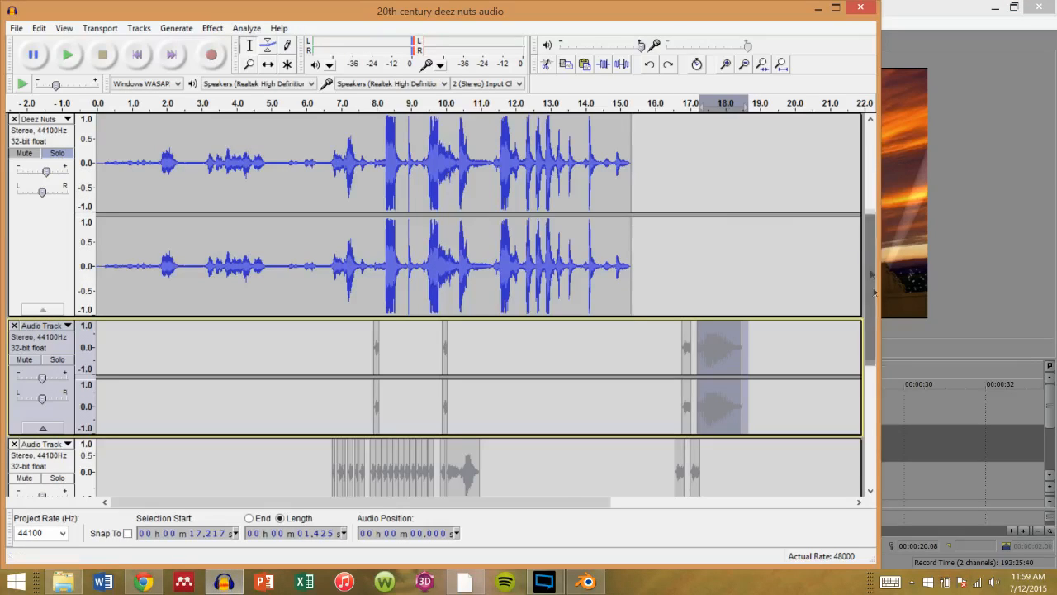
{"action": "left_click_drag", "start_coordinate": [870, 274], "coordinate": [870, 421]}
{"action": "left_click_drag", "start_coordinate": [474, 505], "coordinate": [706, 500]}
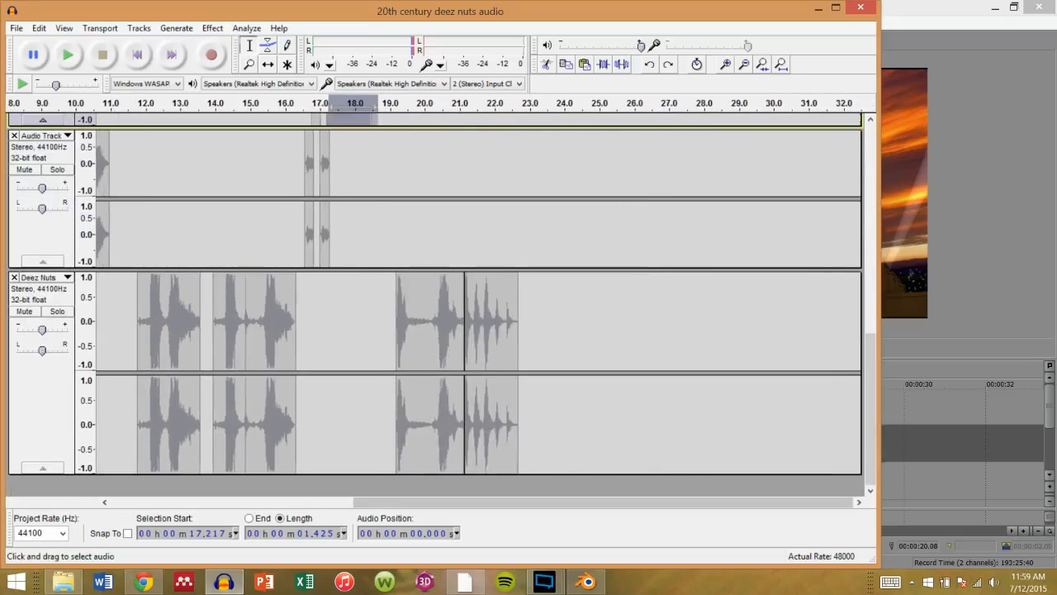
{"action": "left_click", "coordinate": [418, 330]}
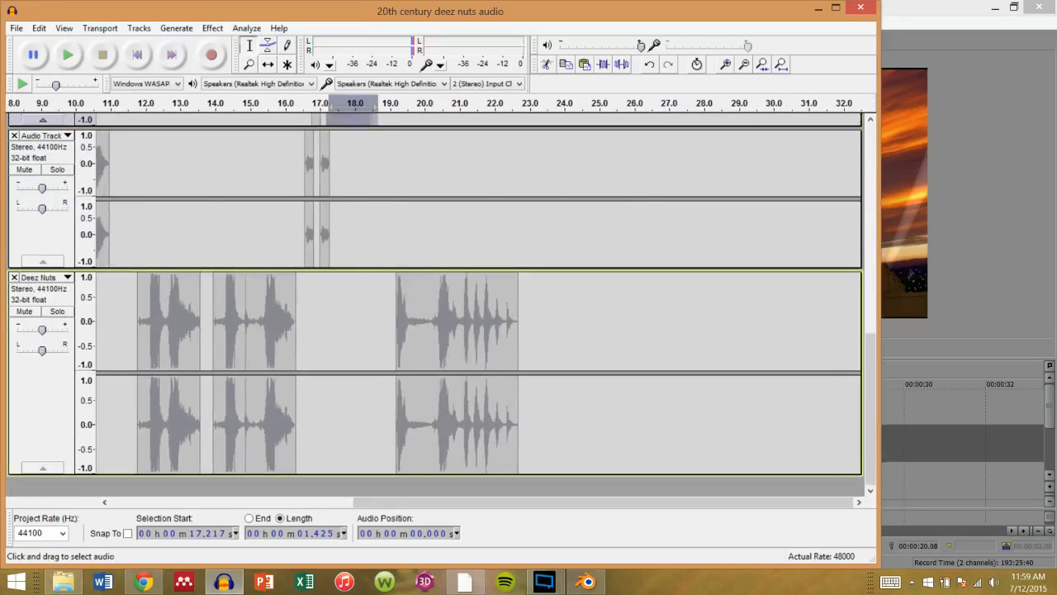
{"action": "left_click", "coordinate": [57, 312]}
{"action": "left_click", "coordinate": [80, 58]}
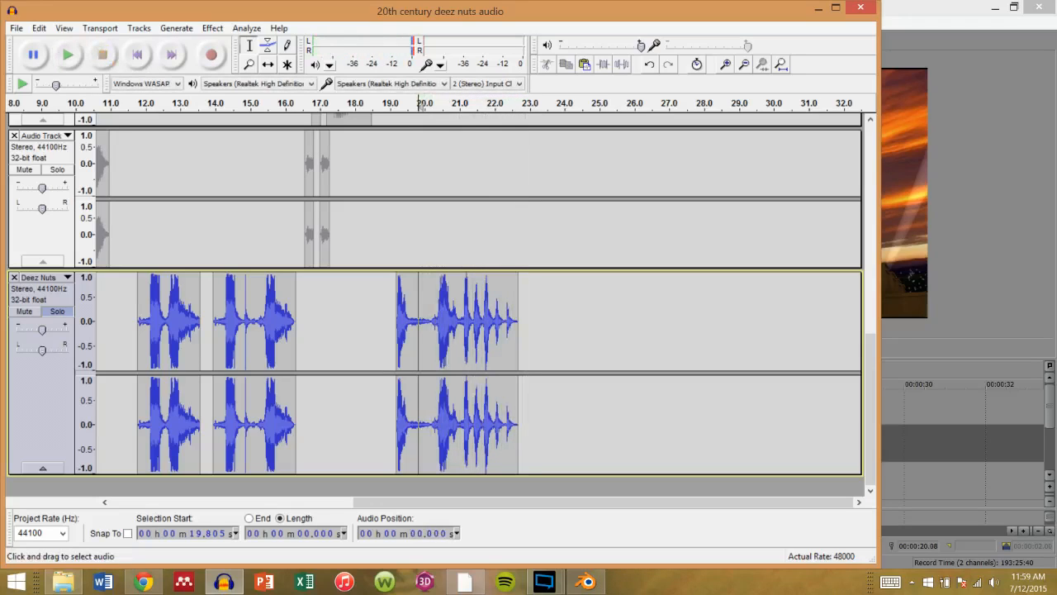
Select the end of the soloed Deez Nuts track from 20.967 s and try a Sliding Time Scale/Pitch Shift with a final pitch of -12 semitones
{"action": "left_click_drag", "start_coordinate": [526, 330], "coordinate": [459, 330]}
{"action": "left_click", "coordinate": [212, 28]}
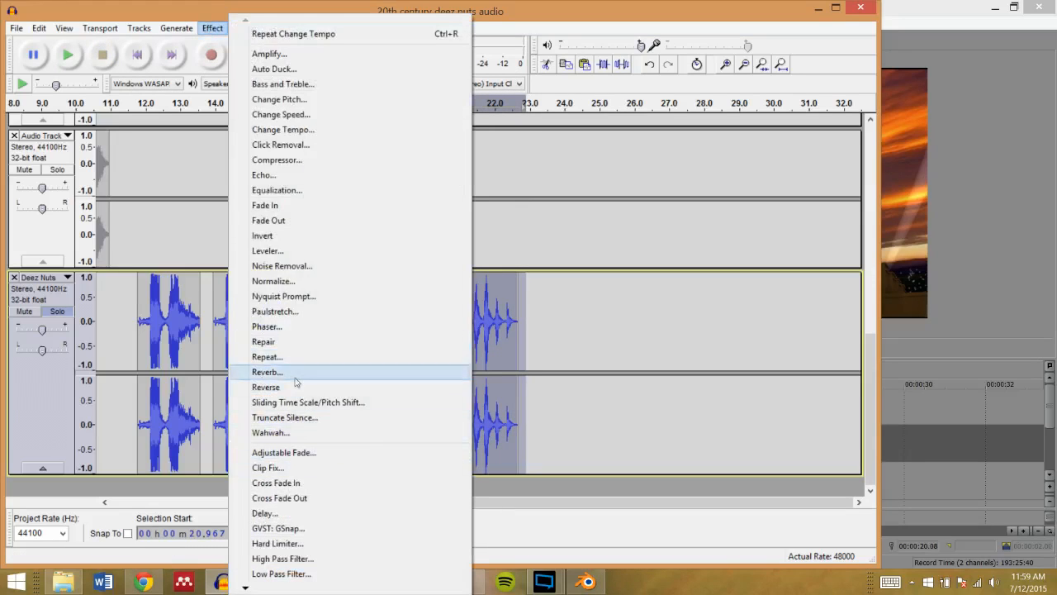
{"action": "left_click", "coordinate": [299, 403]}
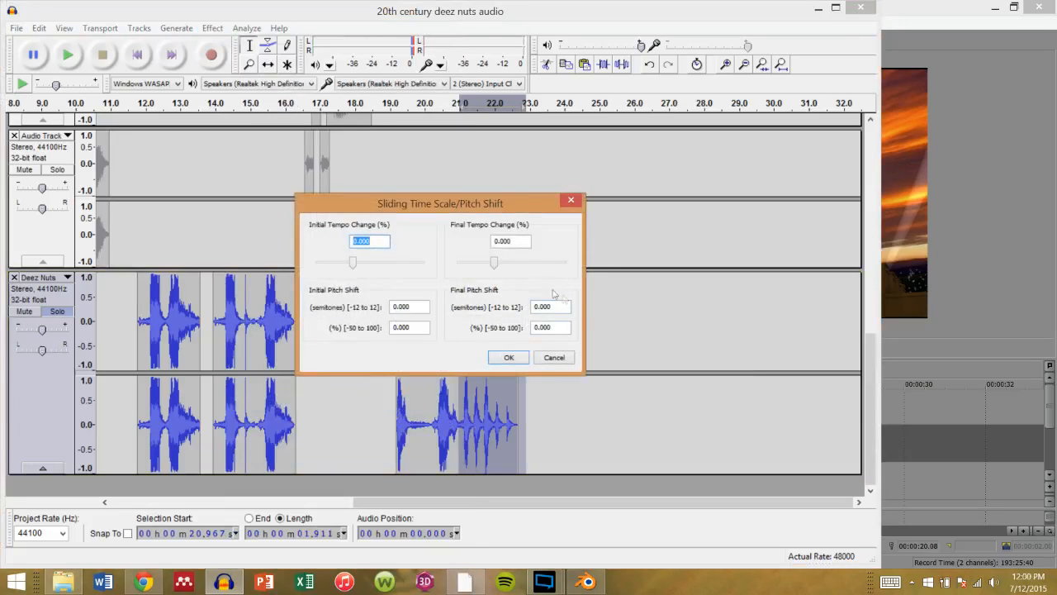
{"action": "left_click_drag", "start_coordinate": [563, 307], "coordinate": [512, 310]}
{"action": "type", "text": "-12"}
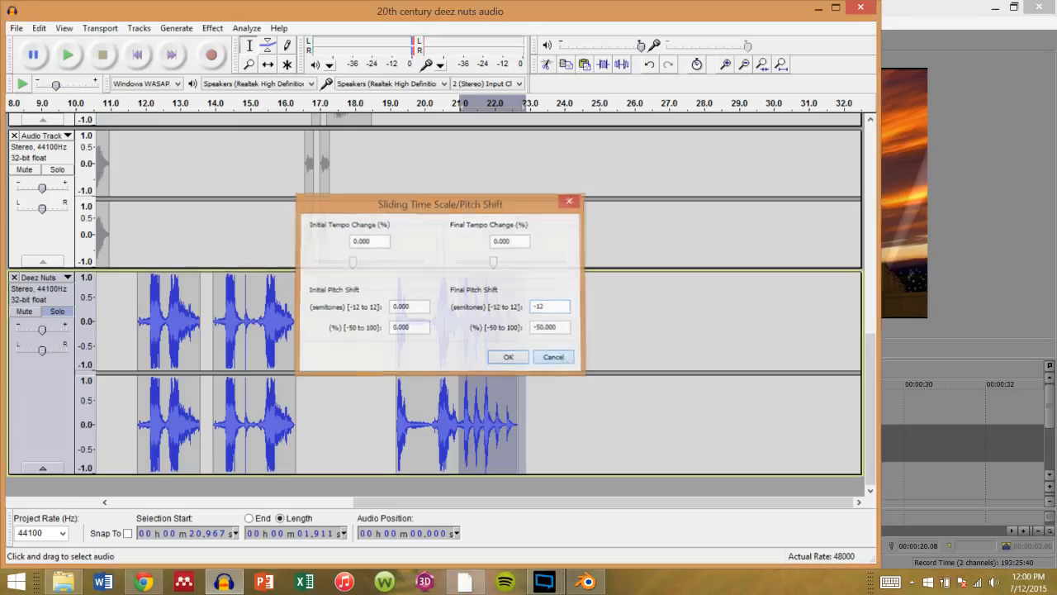
{"action": "left_click", "coordinate": [554, 357]}
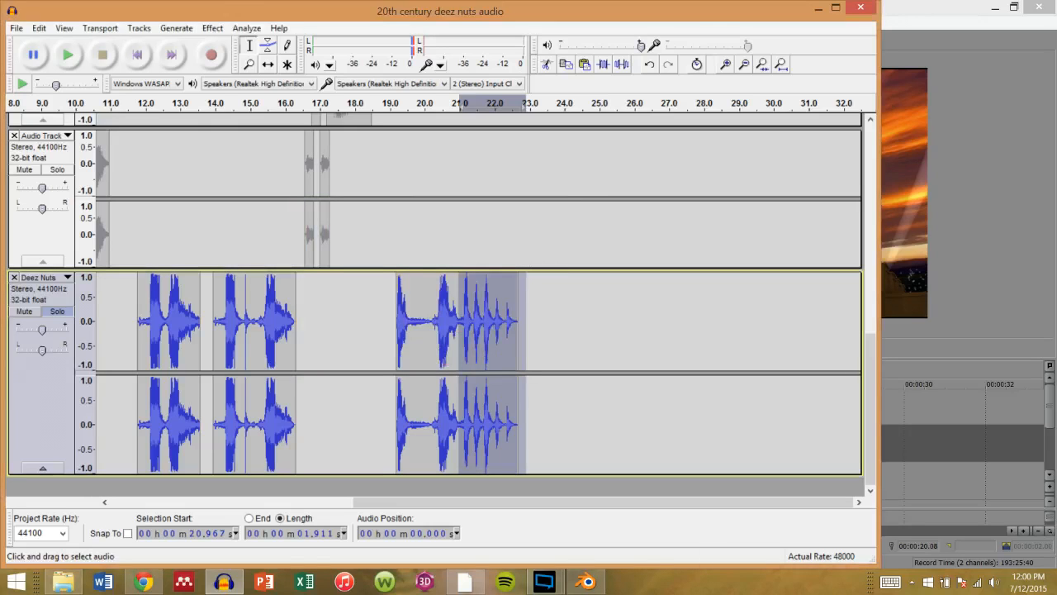
Return to Vegas Pro, remove the last voice clip's fade-out while shifting the clip 10 frames later, and play it to 00:00:21.18
{"action": "left_click", "coordinate": [835, 7]}
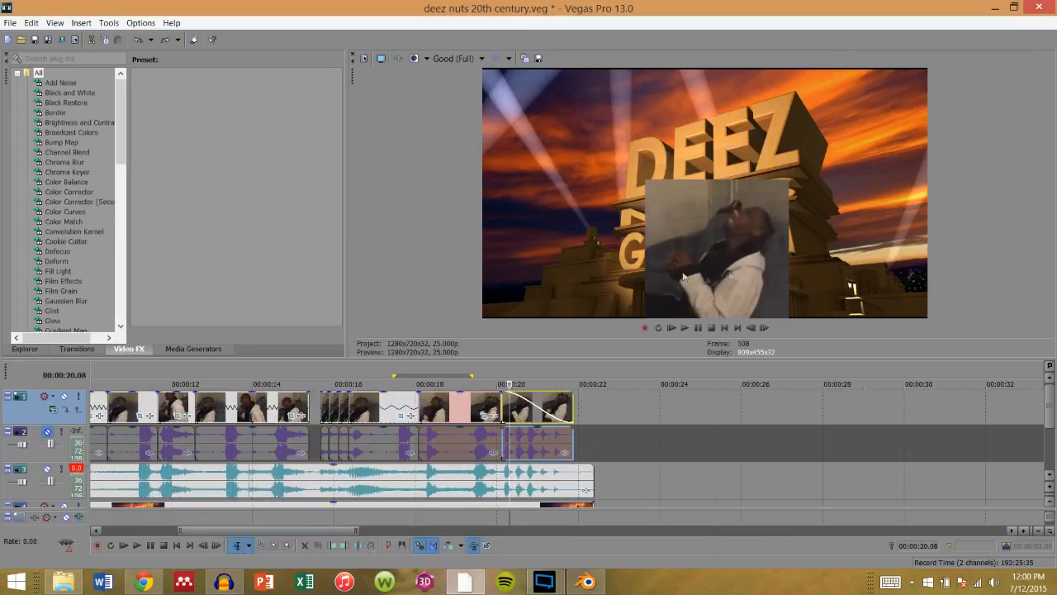
{"action": "left_click_drag", "start_coordinate": [503, 413], "coordinate": [595, 408]}
{"action": "left_click", "coordinate": [556, 410]}
{"action": "left_click", "coordinate": [684, 327]}
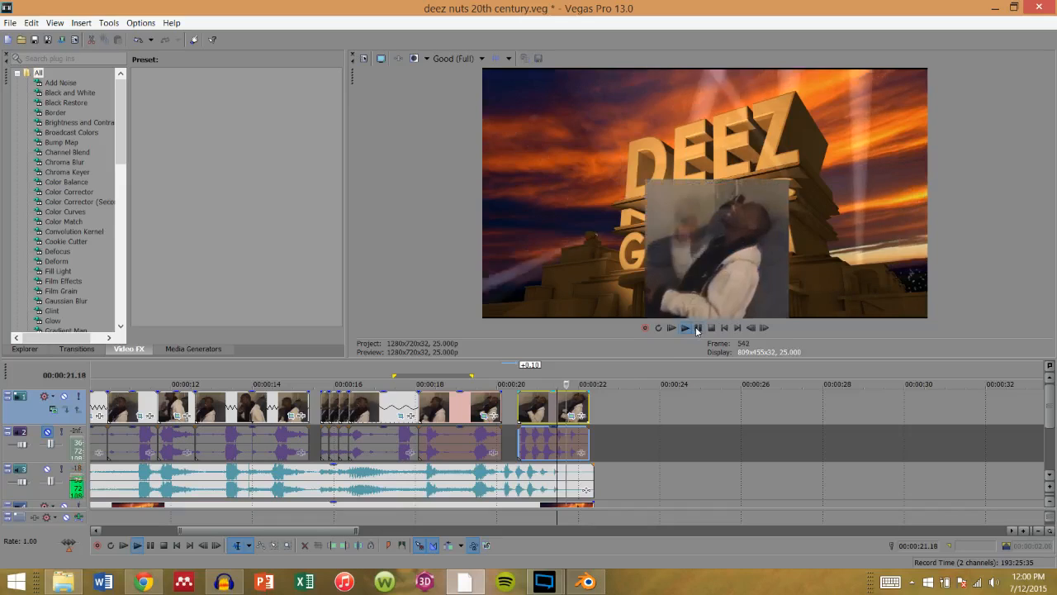
{"action": "left_click", "coordinate": [698, 327]}
Fade out the last voice clip over nearly its whole length and play it, stopping at 00:00:21.20
{"action": "left_click_drag", "start_coordinate": [588, 406], "coordinate": [523, 405]}
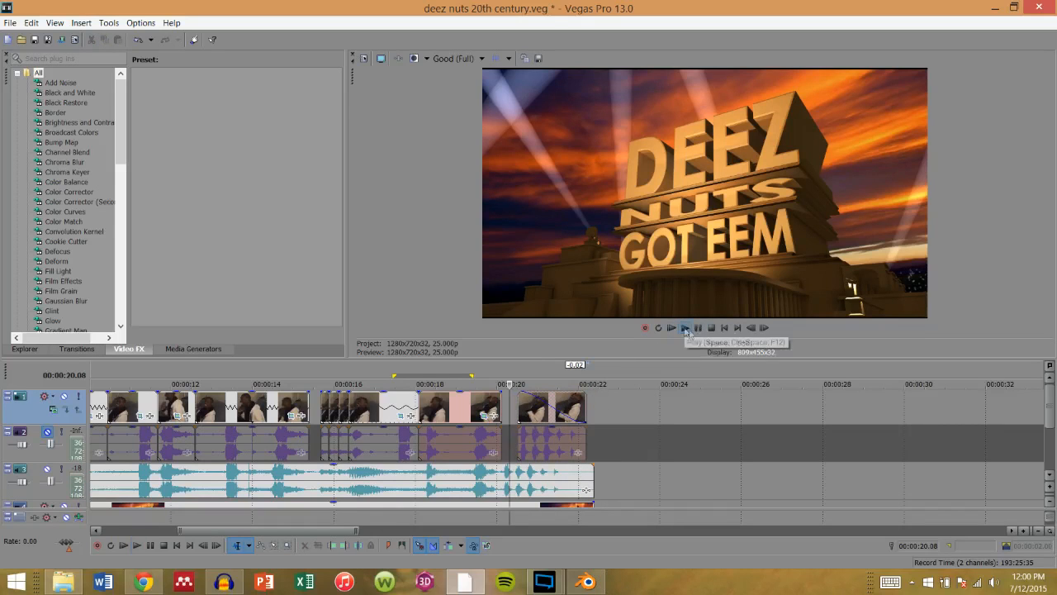
{"action": "left_click", "coordinate": [697, 328]}
{"action": "left_click", "coordinate": [698, 328]}
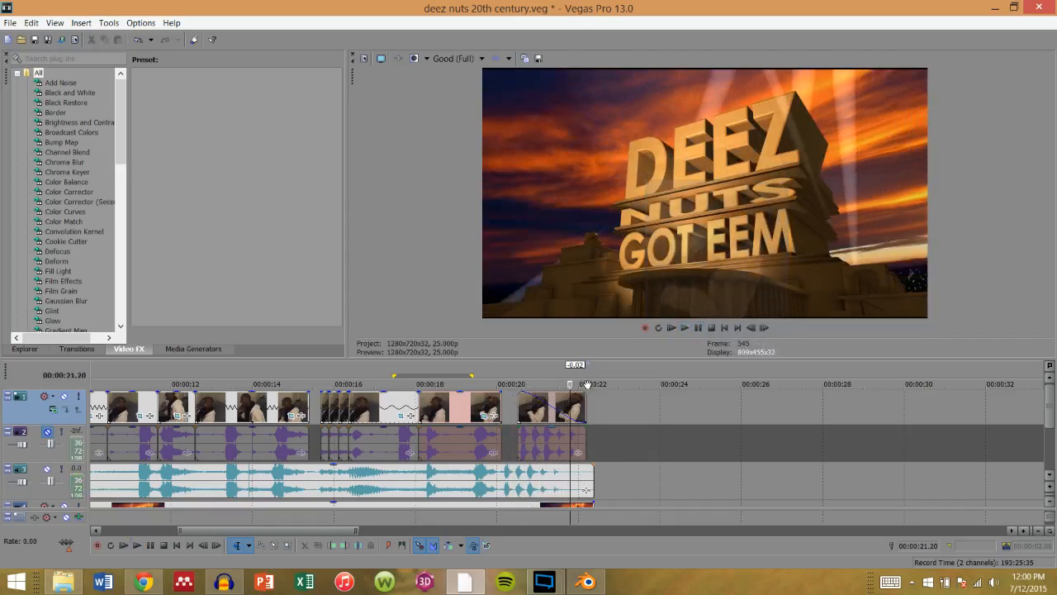
Examine the output formats in the Render As settings with and without the favorites-only filter, and close them without rendering
{"action": "left_click", "coordinate": [1050, 431]}
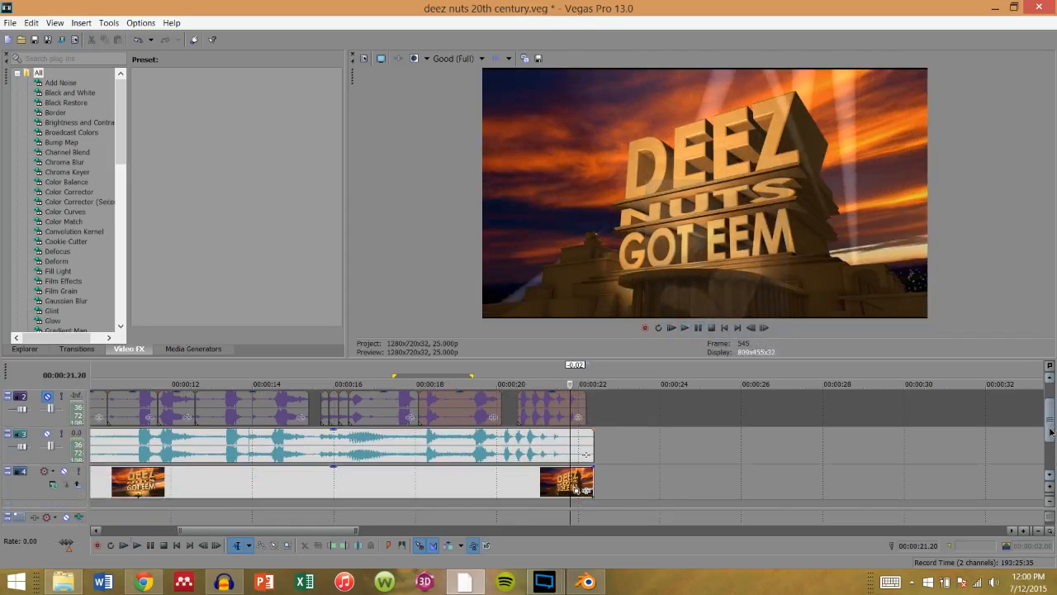
{"action": "left_click_drag", "start_coordinate": [307, 530], "coordinate": [175, 535]}
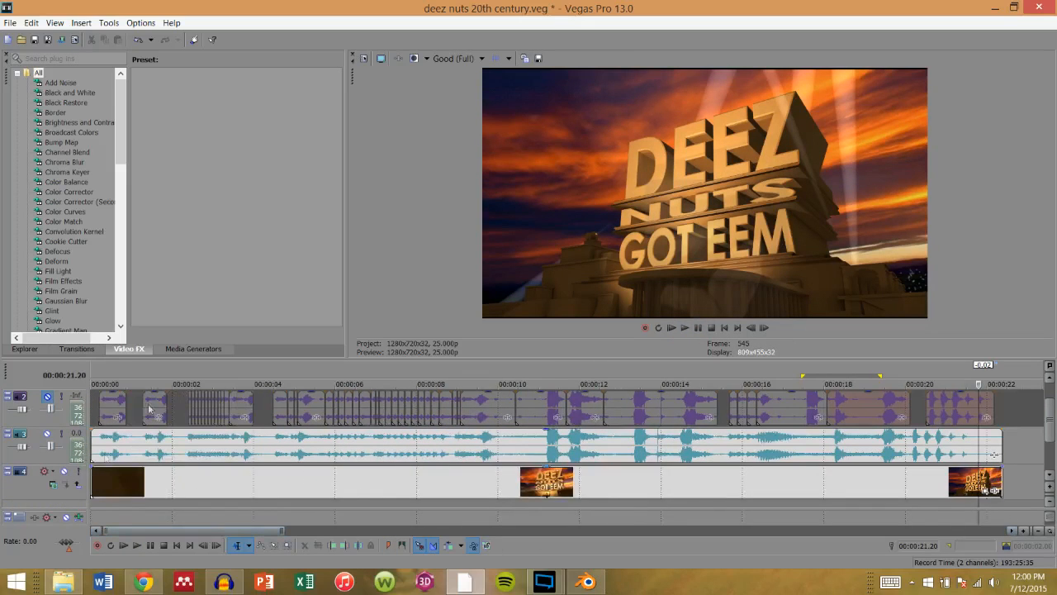
{"action": "left_click", "coordinate": [10, 24]}
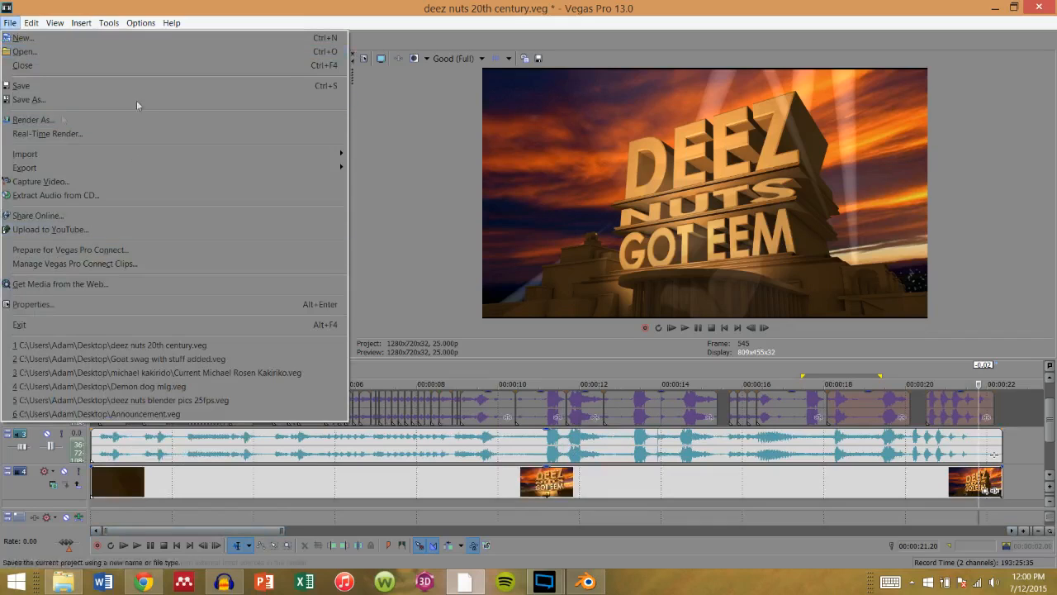
{"action": "left_click", "coordinate": [62, 119]}
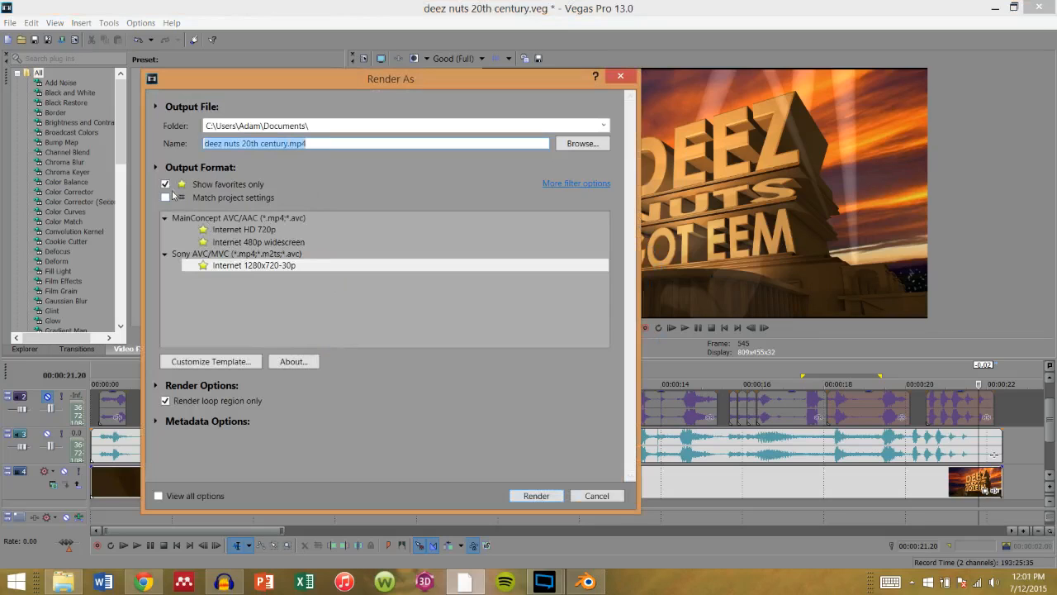
{"action": "left_click", "coordinate": [166, 184]}
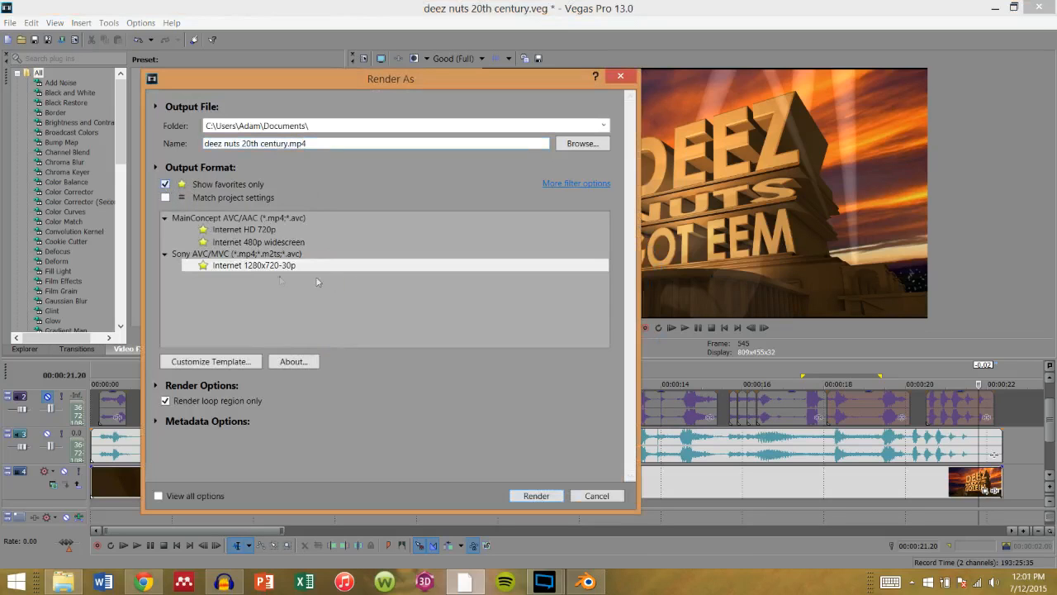
{"action": "mouse_move", "coordinate": [602, 241]}
{"action": "left_mouse_down"}
{"action": "mouse_move", "coordinate": [580, 322]}
{"action": "mouse_move", "coordinate": [595, 229]}
{"action": "left_mouse_up"}
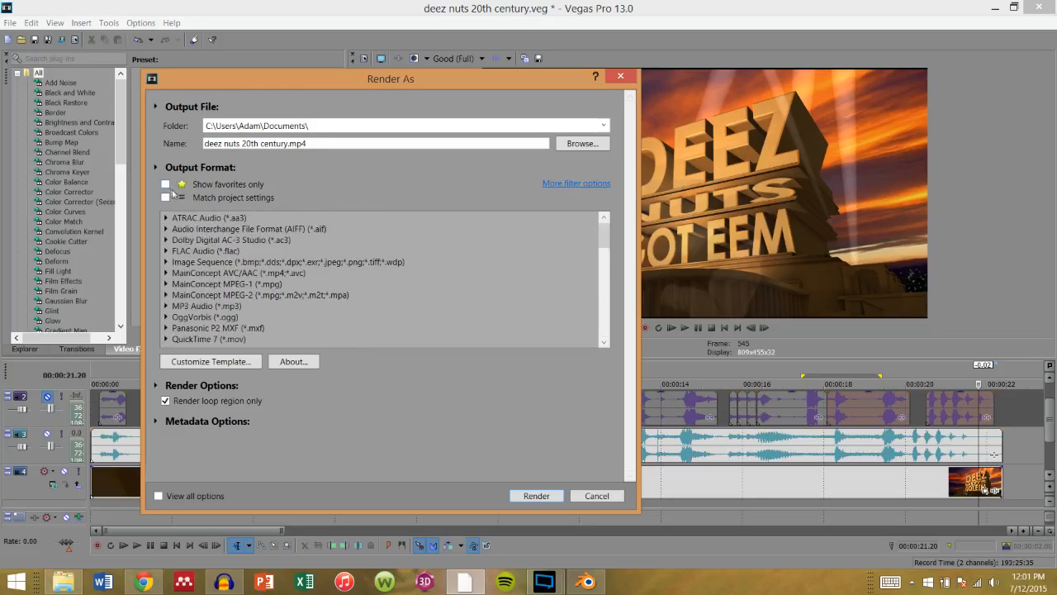
{"action": "left_click", "coordinate": [166, 184]}
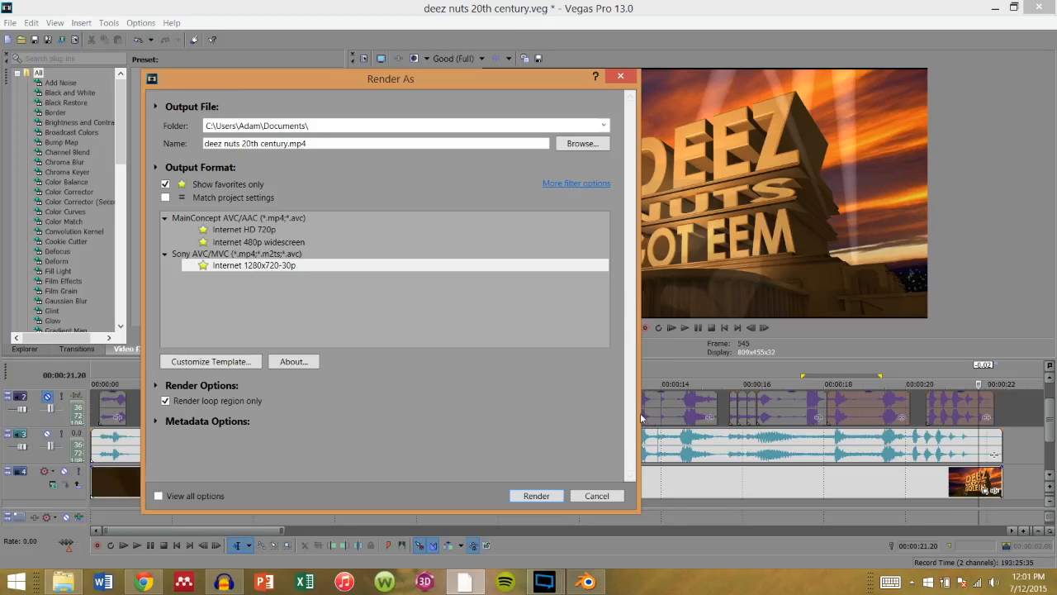
{"action": "left_click", "coordinate": [619, 76]}
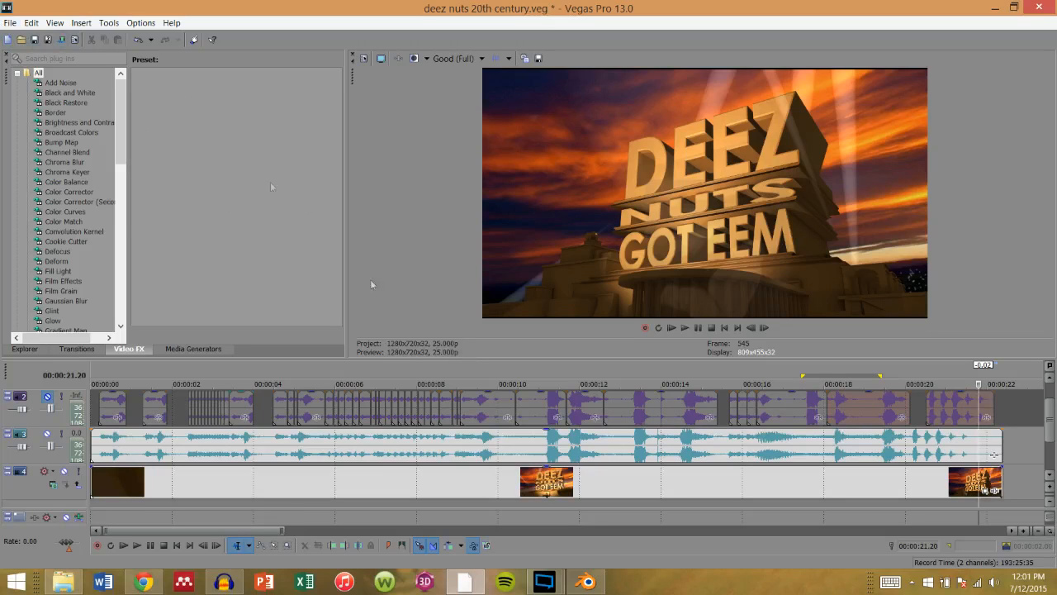
Examine the available frame rates in the project's video properties and close them without changes
{"action": "left_click", "coordinate": [10, 22]}
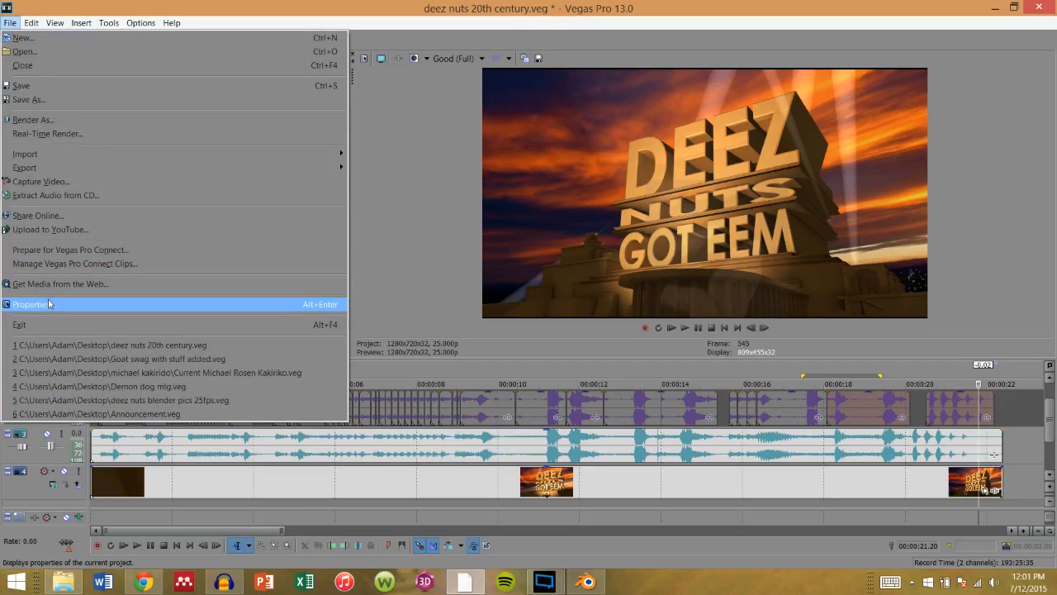
{"action": "left_click", "coordinate": [80, 304]}
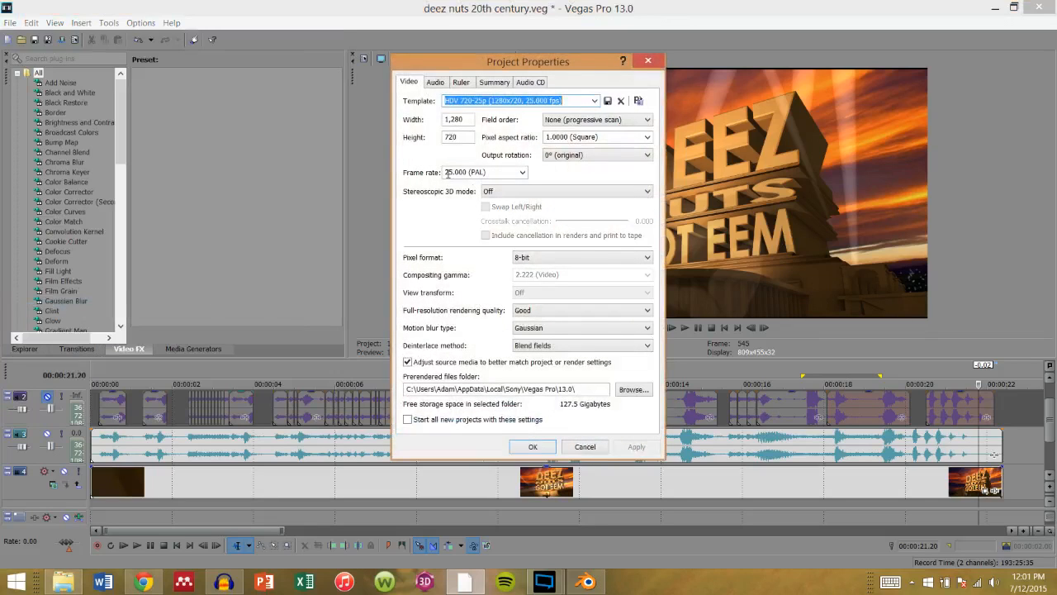
{"action": "left_click", "coordinate": [521, 172]}
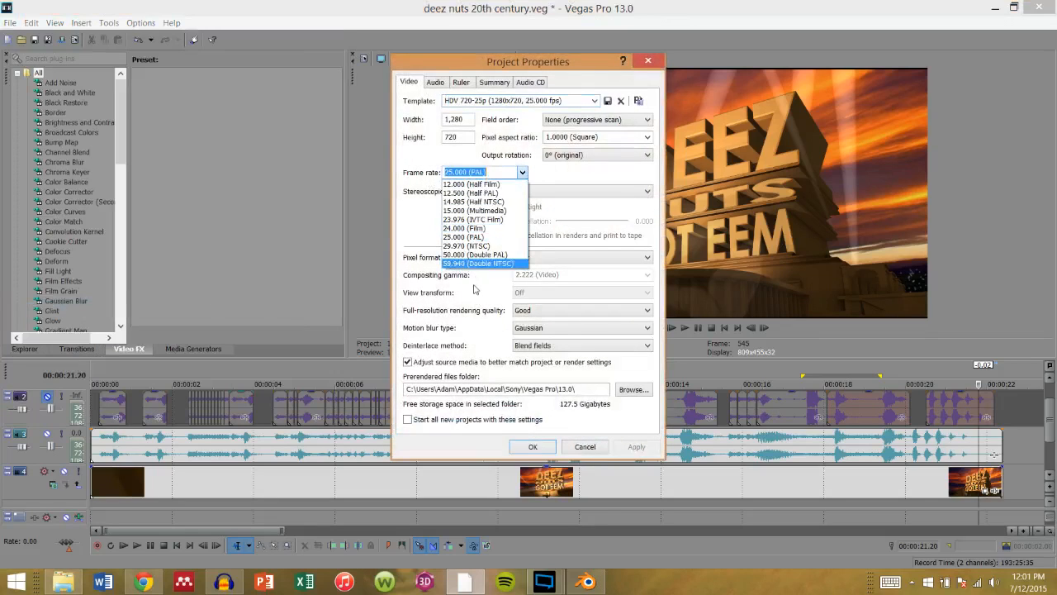
{"action": "left_click", "coordinate": [657, 64]}
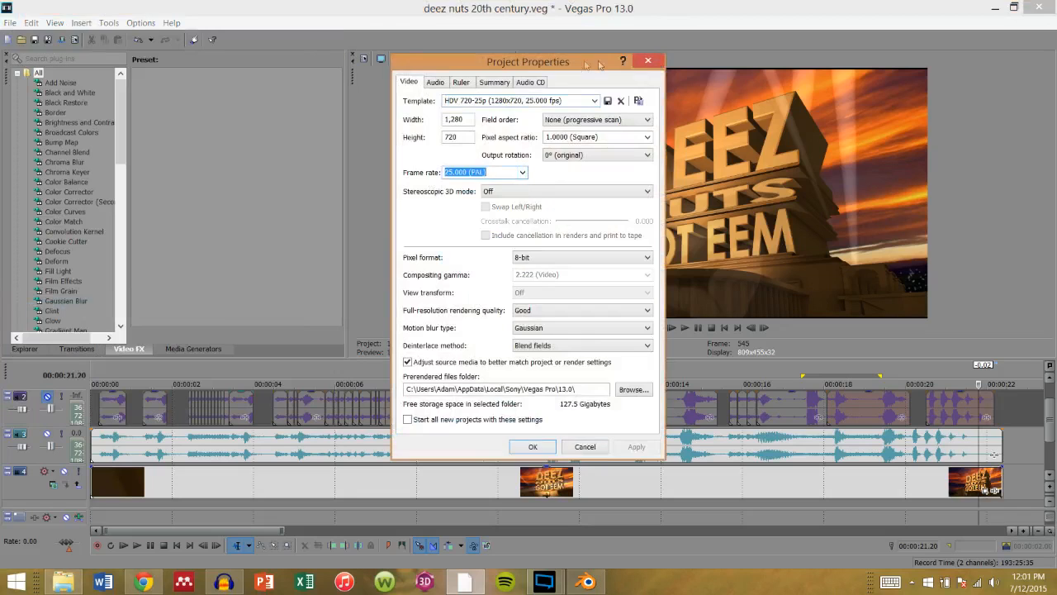
{"action": "left_click", "coordinate": [649, 60]}
Review the favorite output templates in the Render As settings again and cancel without rendering
{"action": "left_click", "coordinate": [10, 22]}
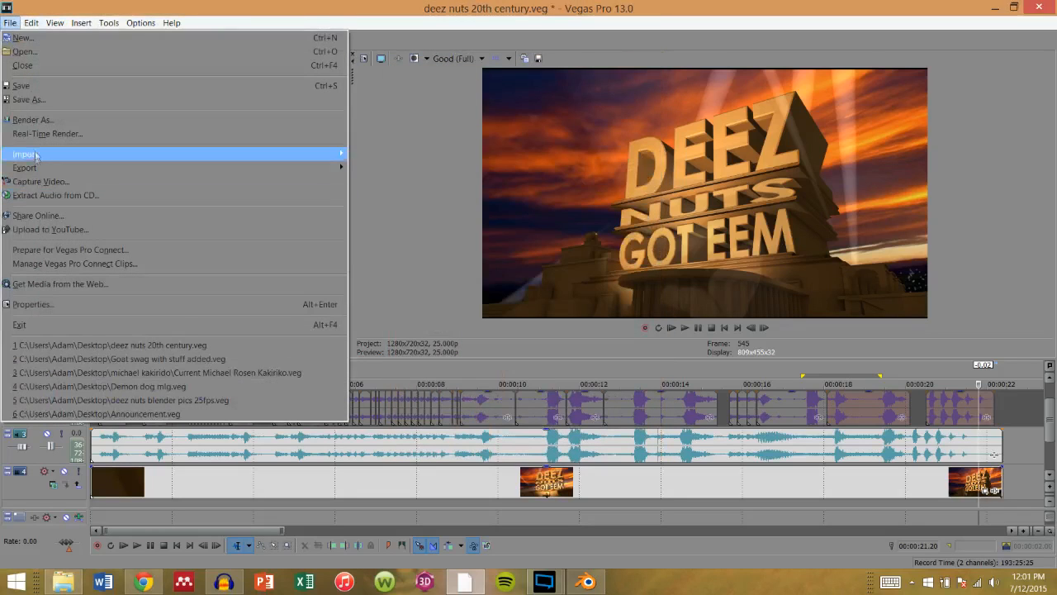
{"action": "left_click", "coordinate": [37, 120]}
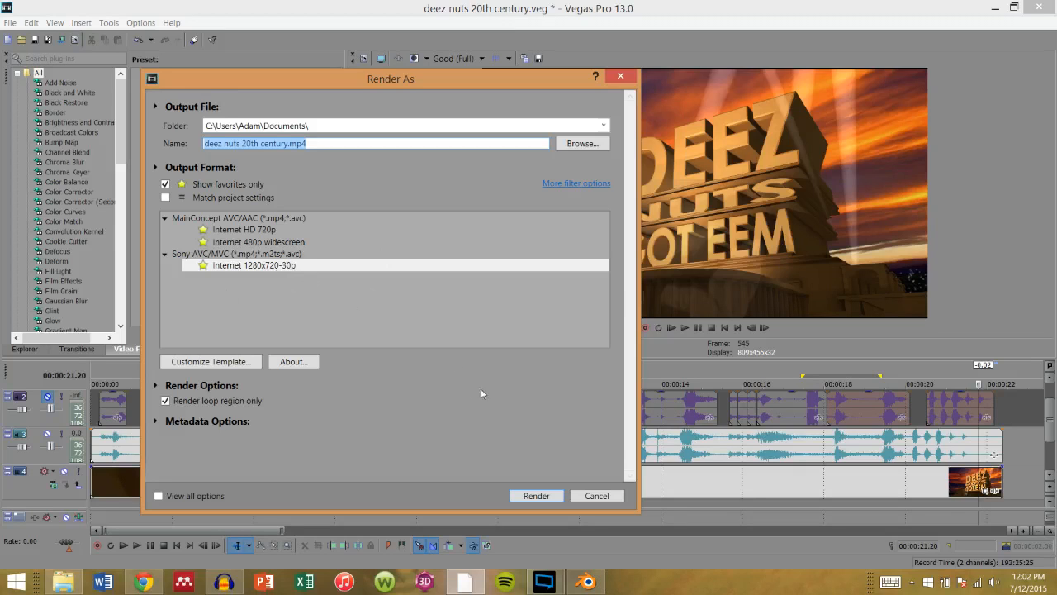
{"action": "left_click", "coordinate": [596, 497]}
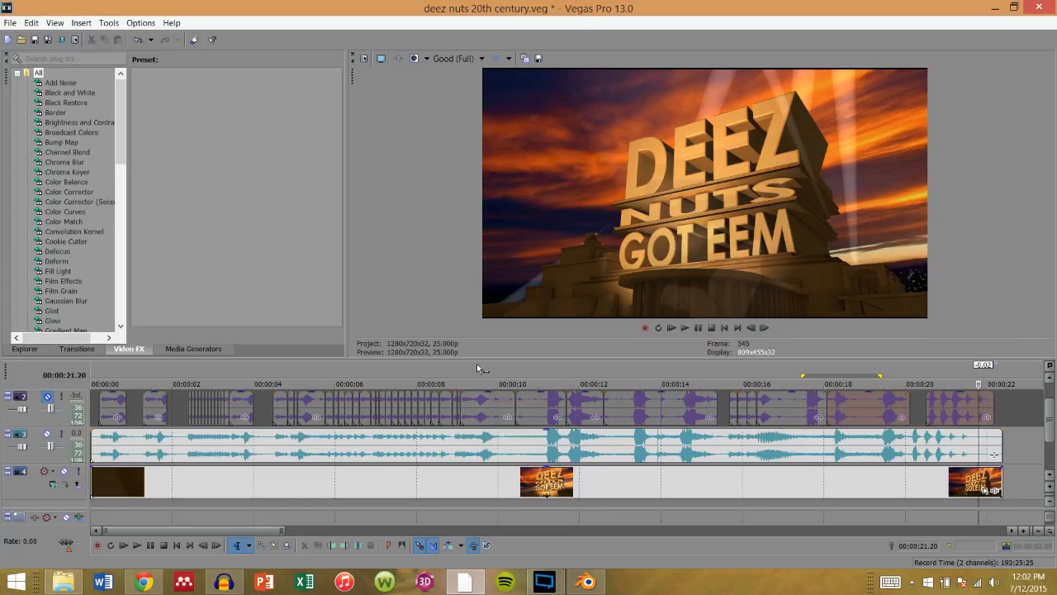
{"action": "scroll", "coordinate": [582, 426], "scroll_direction": "up", "scroll_amount": 5}
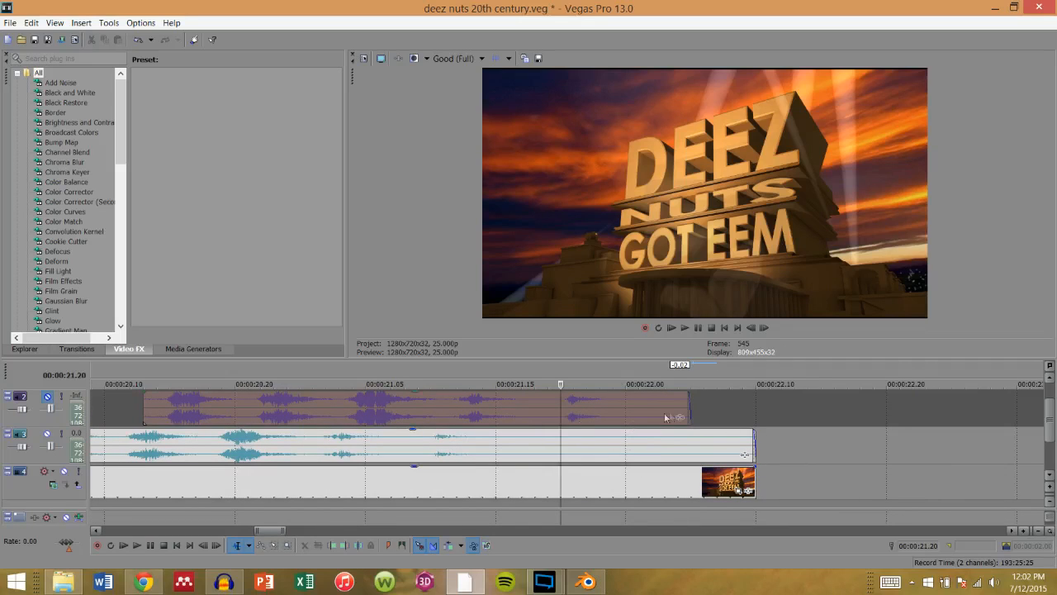
{"action": "scroll", "coordinate": [582, 428], "scroll_direction": "down", "scroll_amount": 8}
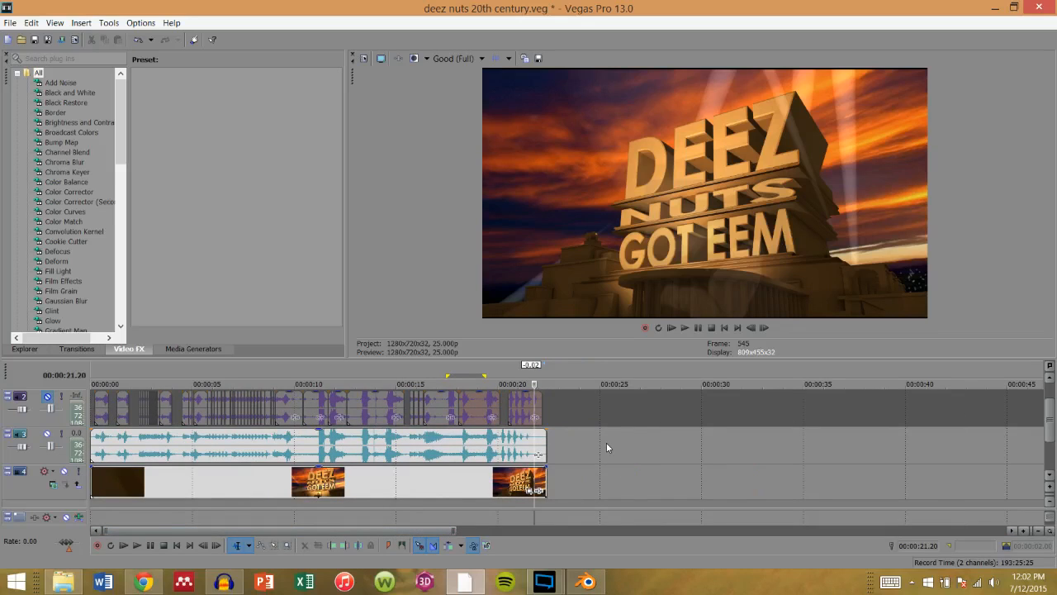
{"action": "left_click_drag", "start_coordinate": [398, 531], "coordinate": [274, 533]}
Switch to XSplit Broadcaster to view its Recordings and main windows, and minimize both to return to Vegas Pro
{"action": "left_click", "coordinate": [542, 585]}
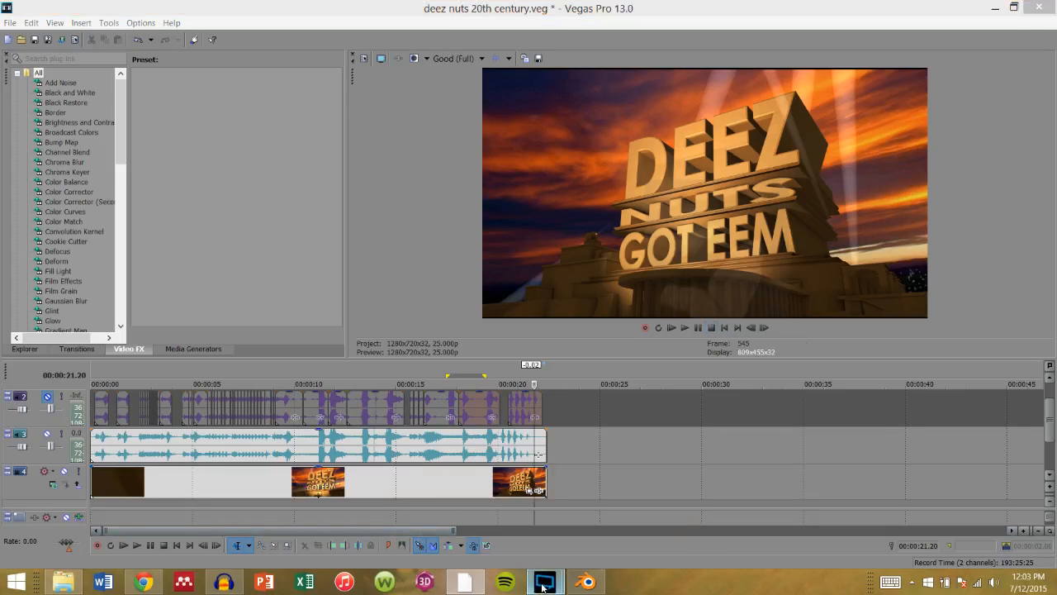
{"action": "left_click", "coordinate": [624, 524]}
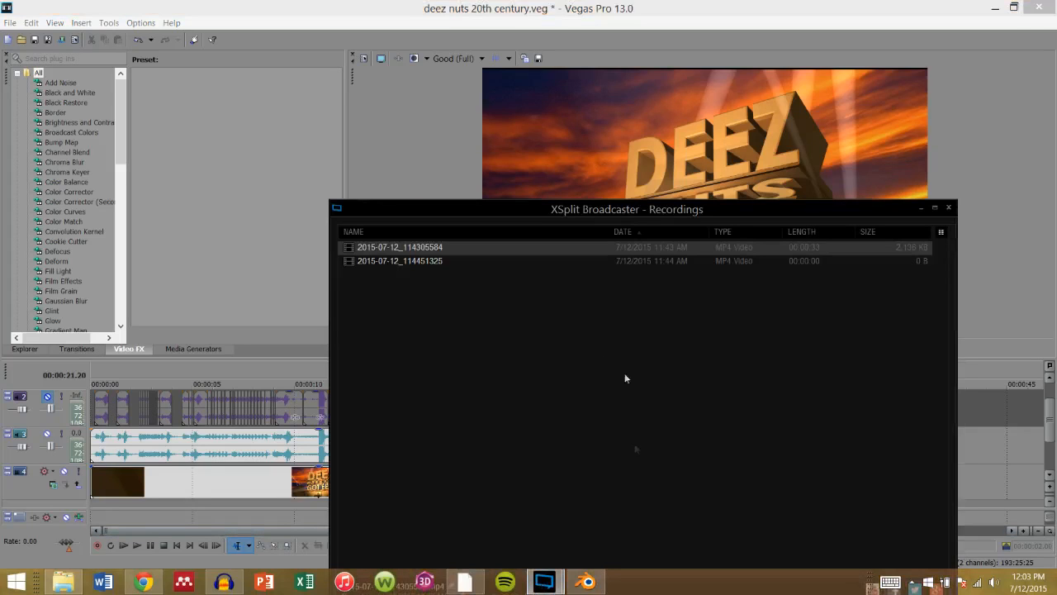
{"action": "mouse_move", "coordinate": [543, 581]}
{"action": "left_click", "coordinate": [467, 506]}
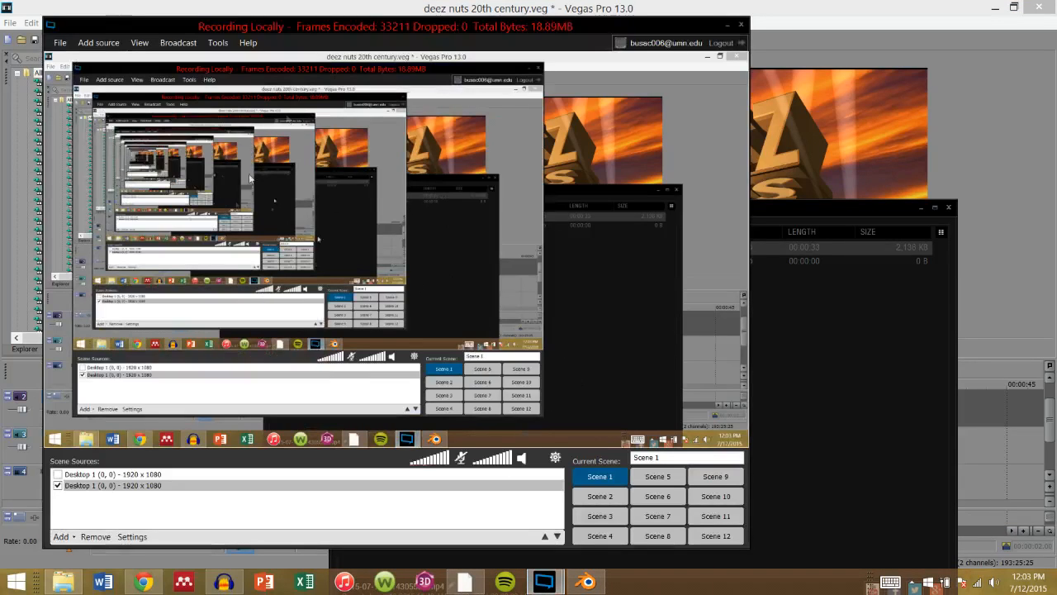
{"action": "left_click", "coordinate": [728, 24]}
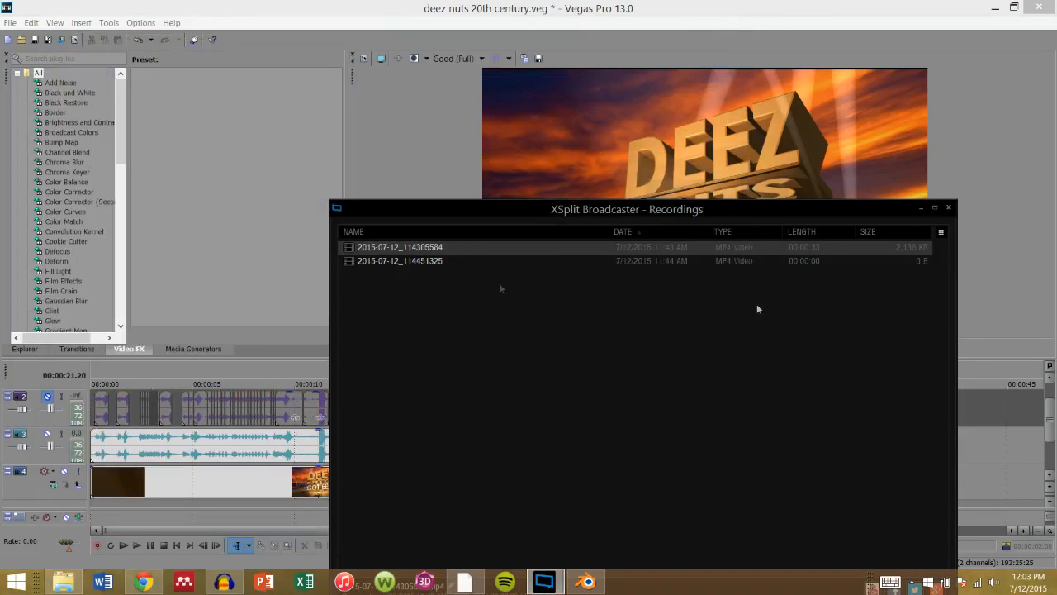
{"action": "left_click", "coordinate": [921, 208]}
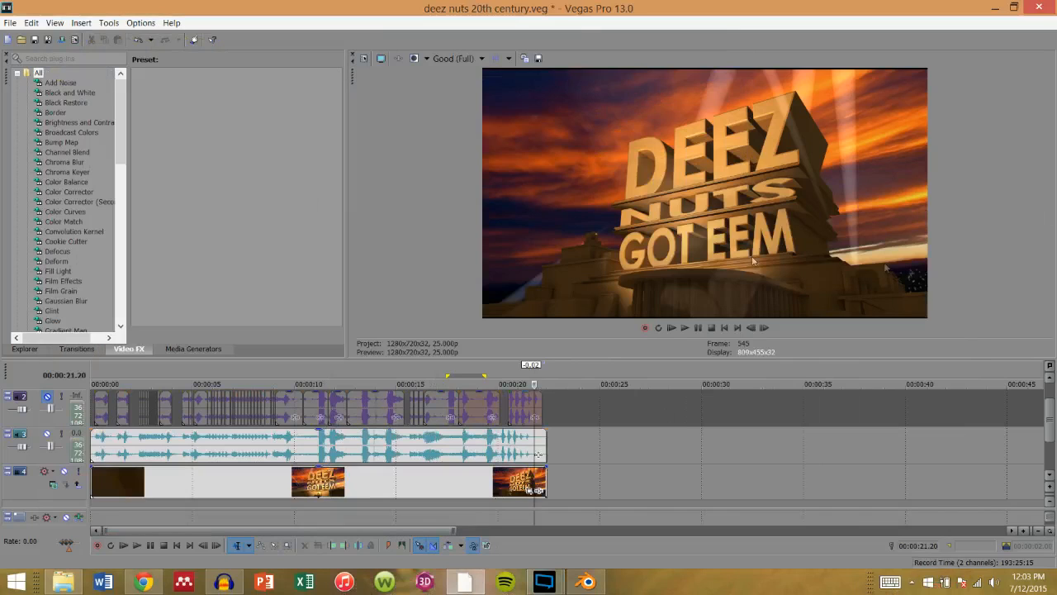